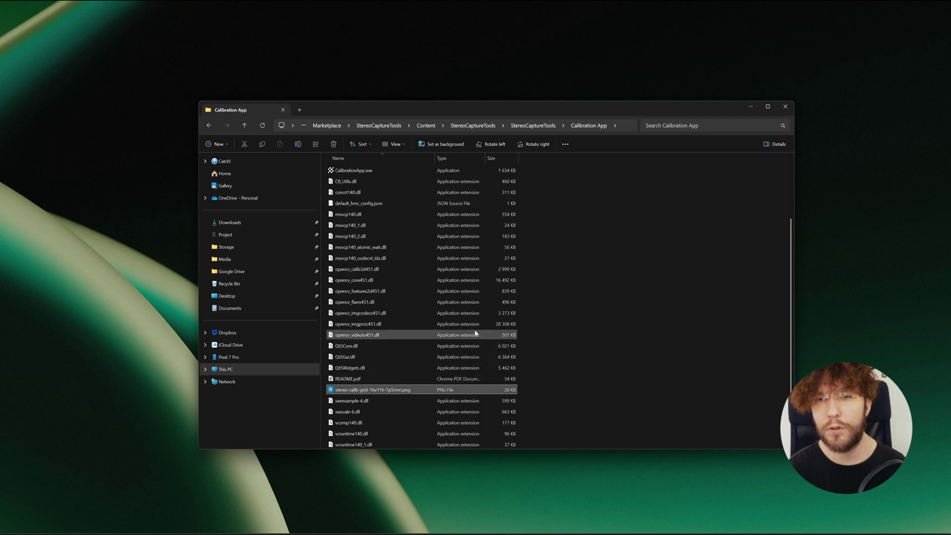
Step: Open the stereo calibration grid PNG from the Calibration App folder
{"action": "key", "text": "Return"}
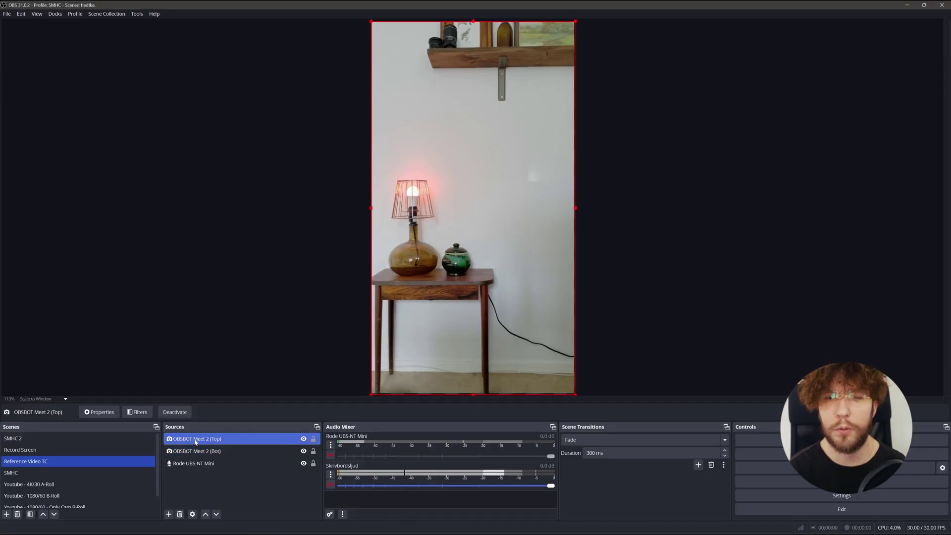
Step: In OBS, change the blending mode of the OBSBOT Meet 2 (Top) source
{"action": "right_click", "coordinate": [201, 442]}
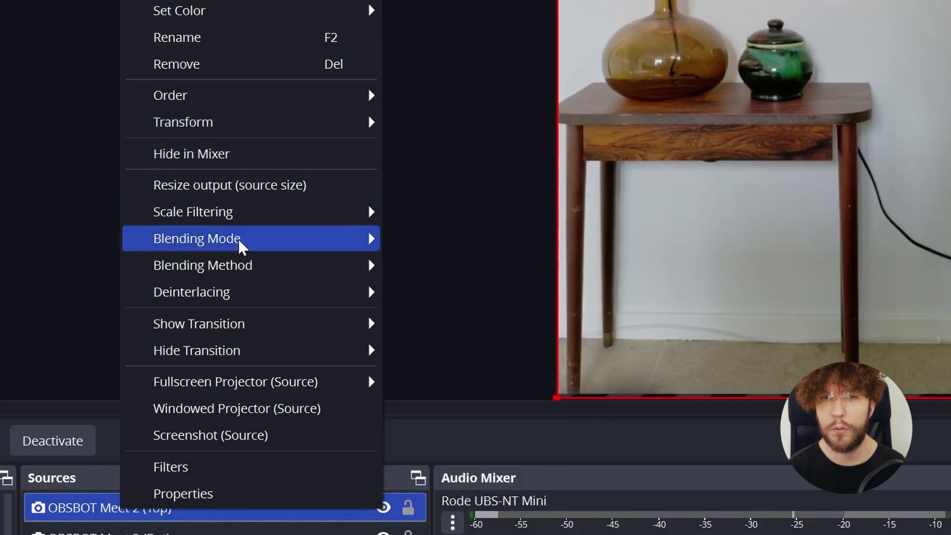
{"action": "mouse_move", "coordinate": [339, 239]}
{"action": "left_click", "coordinate": [439, 320]}
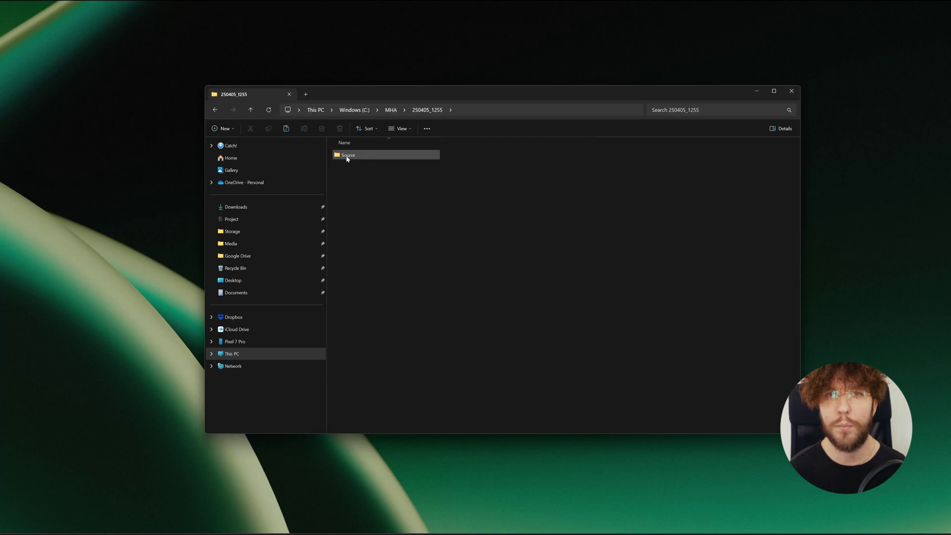
Step: In File Explorer, play 250405_125522.mp4 from the 250405_1255 Source folder, and open the 250405_1256 folder in MHA
{"action": "double_click", "coordinate": [351, 157]}
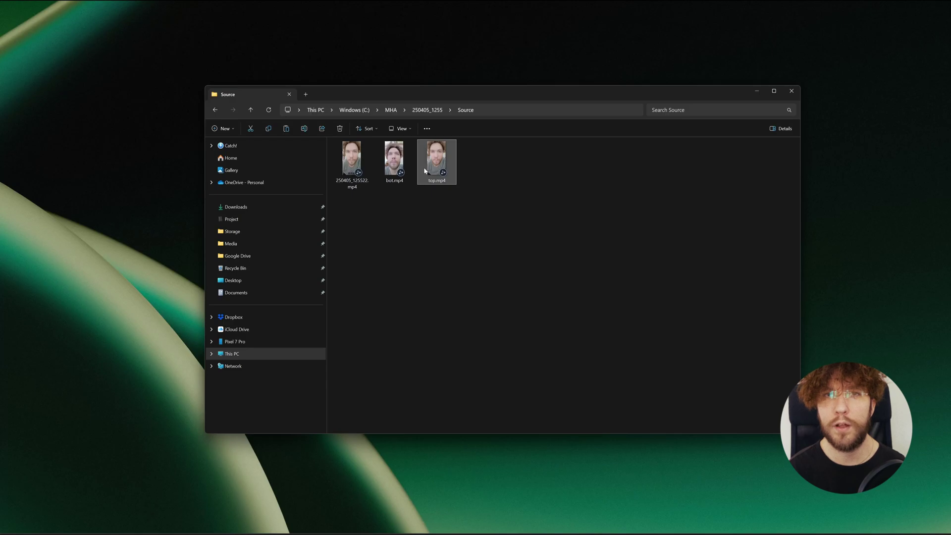
{"action": "double_click", "coordinate": [352, 165]}
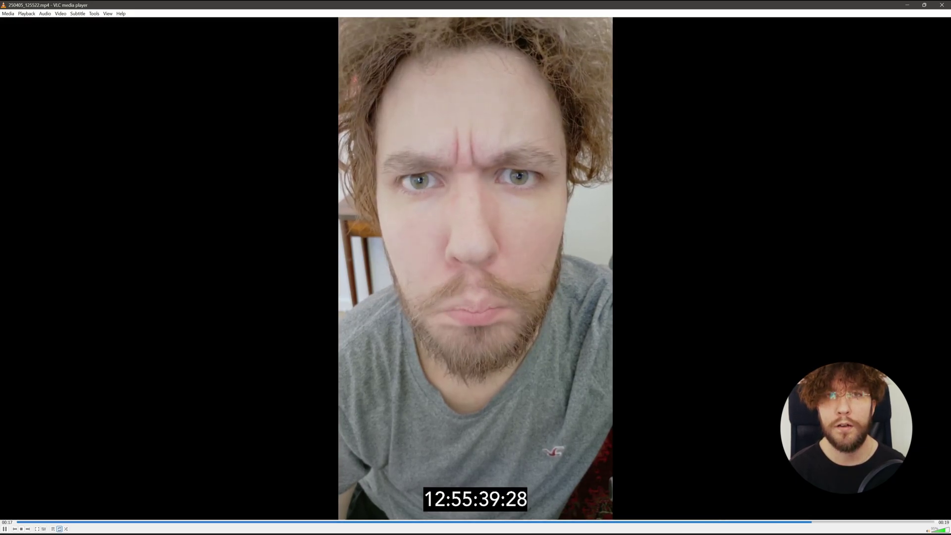
{"action": "left_click", "coordinate": [937, 8]}
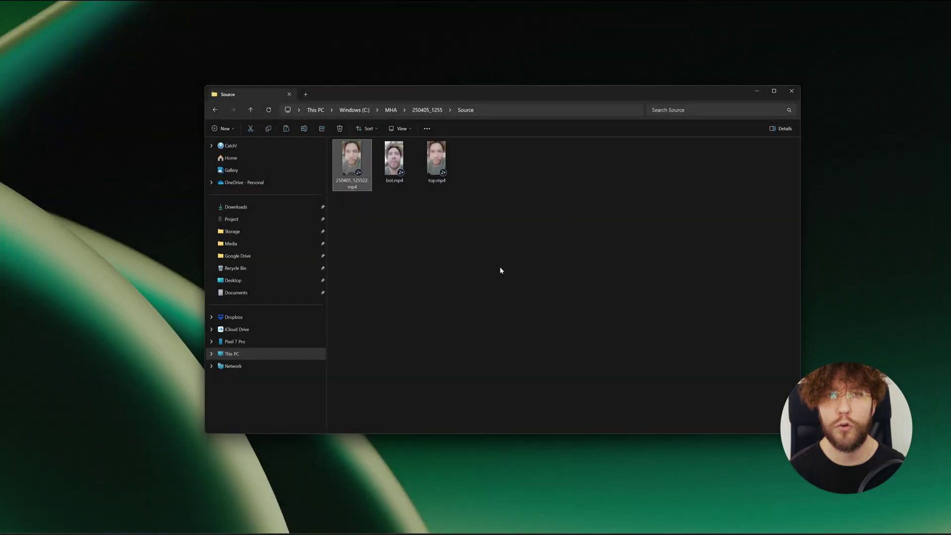
{"action": "left_click", "coordinate": [390, 110]}
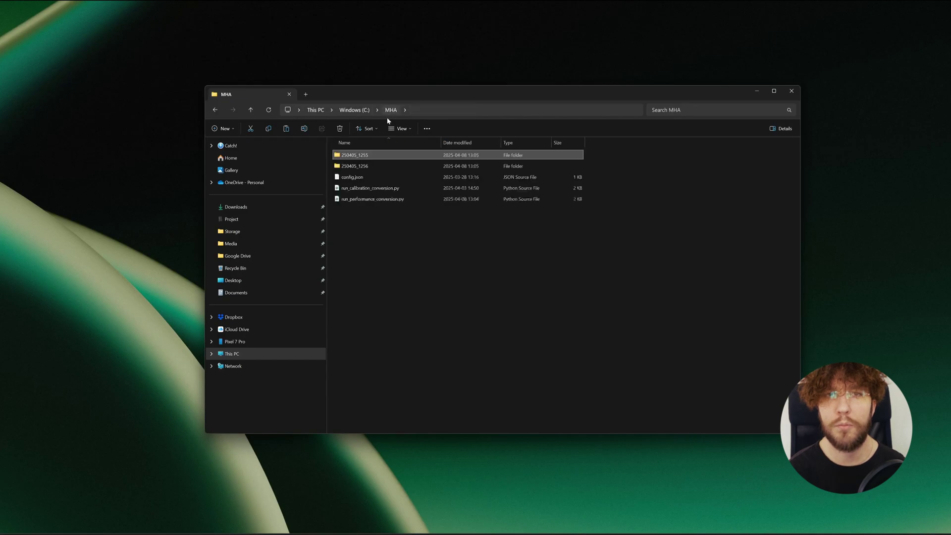
{"action": "double_click", "coordinate": [360, 167]}
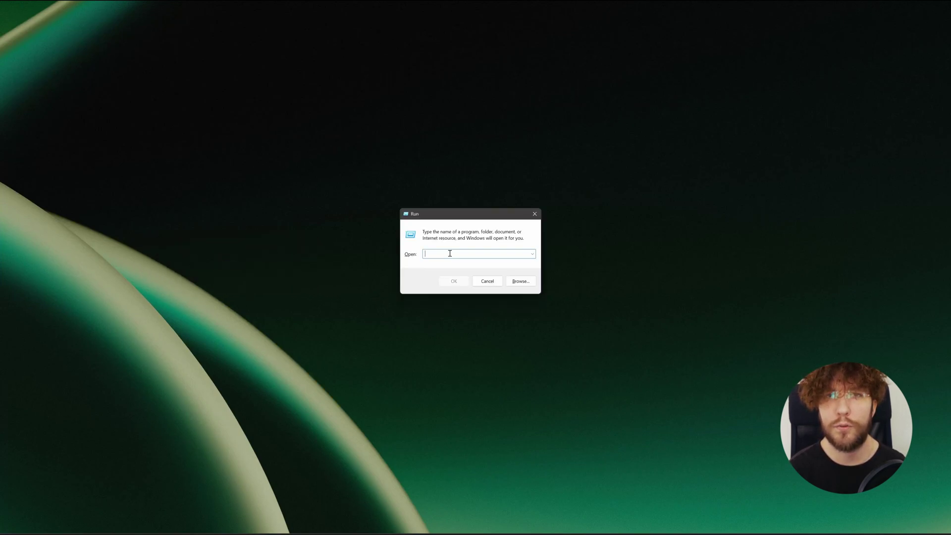
Step: Open a command prompt and create a virtual environment with the prepared command python -m venv C:\mh_tools
{"action": "type", "text": "cmd"}
{"action": "key", "text": "Return"}
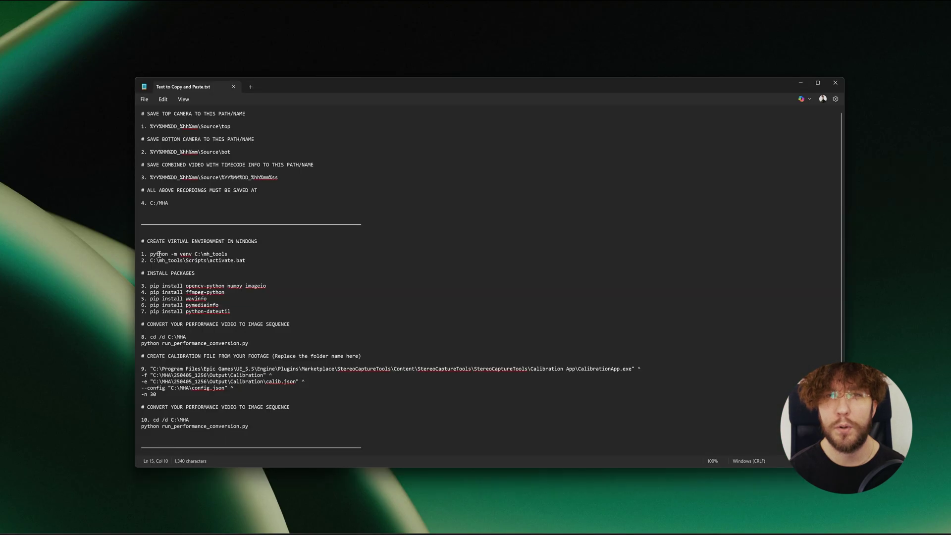
{"action": "left_click_drag", "start_coordinate": [150, 254], "coordinate": [237, 257]}
{"action": "key", "text": "ctrl+c"}
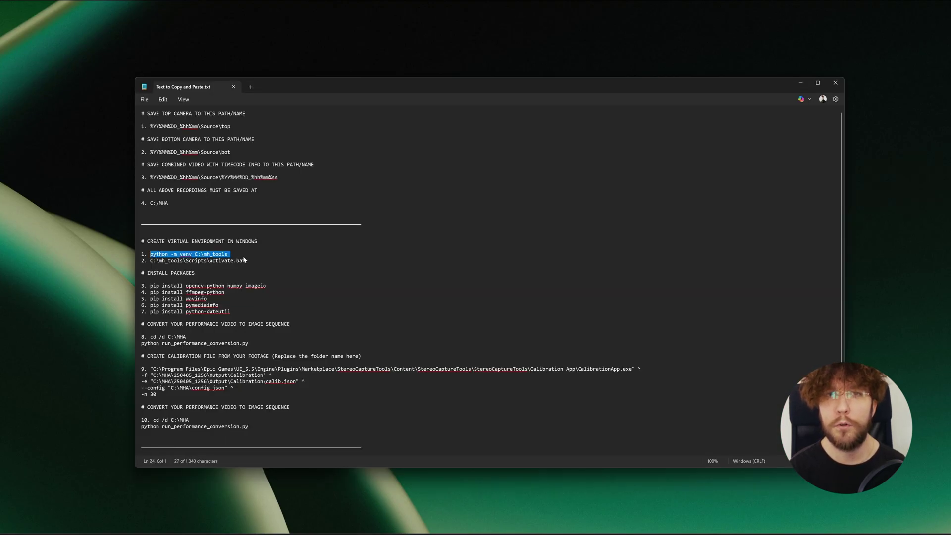
{"action": "left_click", "coordinate": [250, 254]}
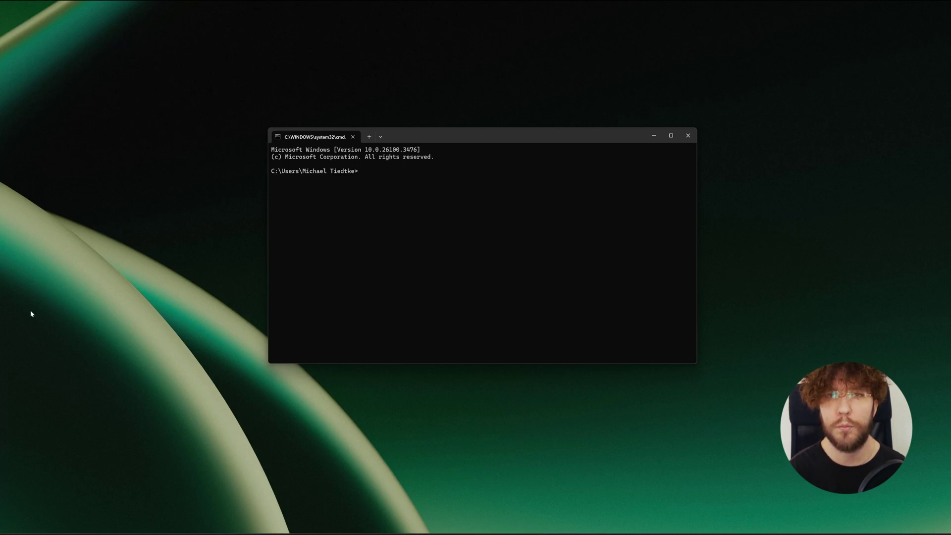
{"action": "key", "text": "ctrl+v"}
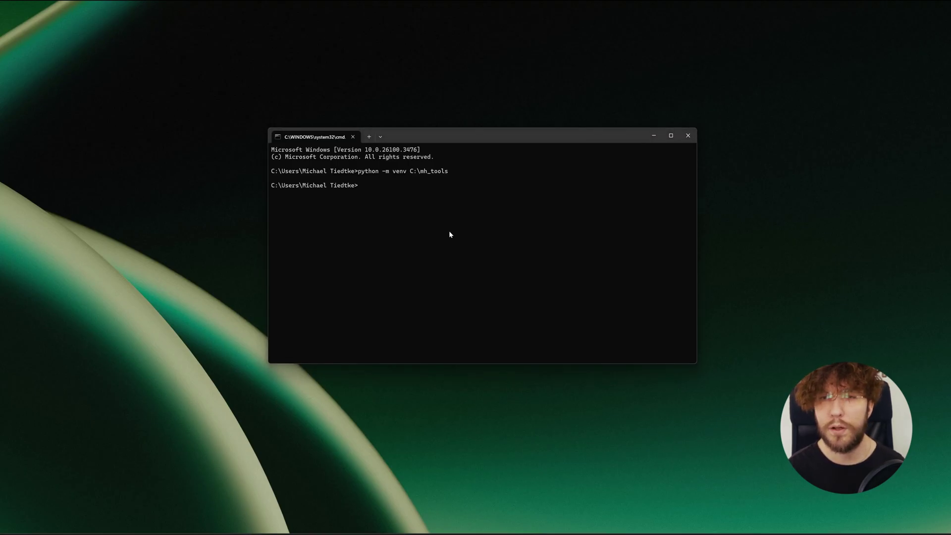
Step: Activate the virtual environment by copying C:\mh_tools\Scripts\activate.bat from the notes and running it in the command prompt
{"action": "key", "text": "alt+Tab"}
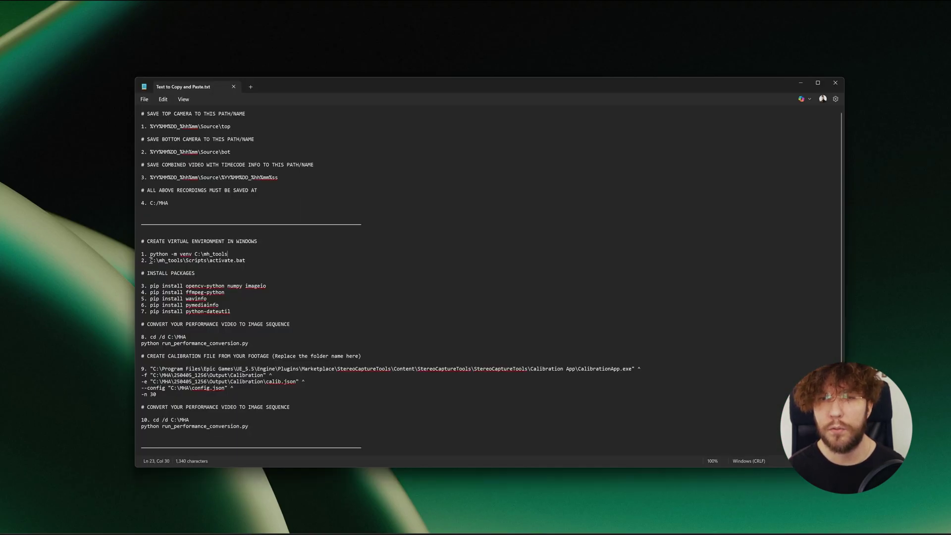
{"action": "left_click_drag", "start_coordinate": [150, 259], "coordinate": [257, 265]}
{"action": "key", "text": "ctrl+c"}
{"action": "left_click", "coordinate": [256, 262]}
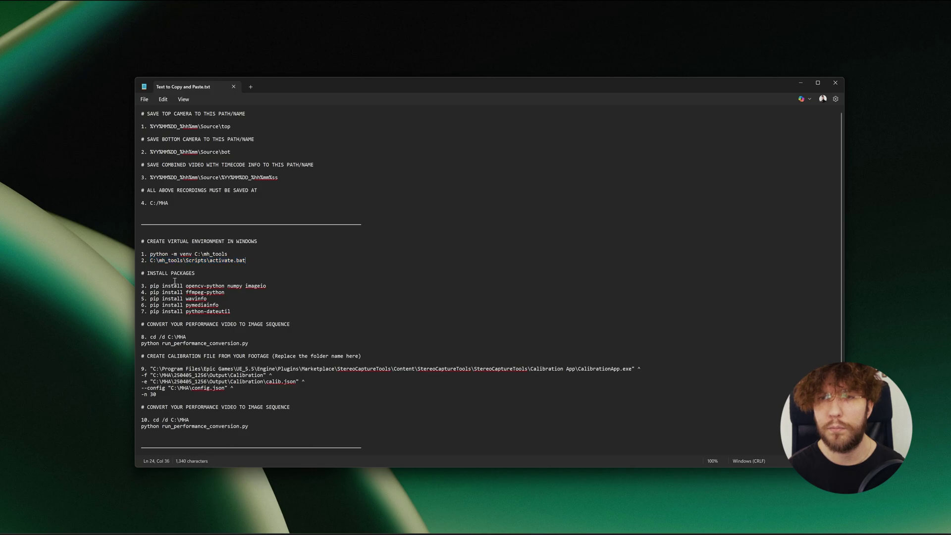
{"action": "key", "text": "alt+Tab"}
{"action": "key", "text": "ctrl+v"}
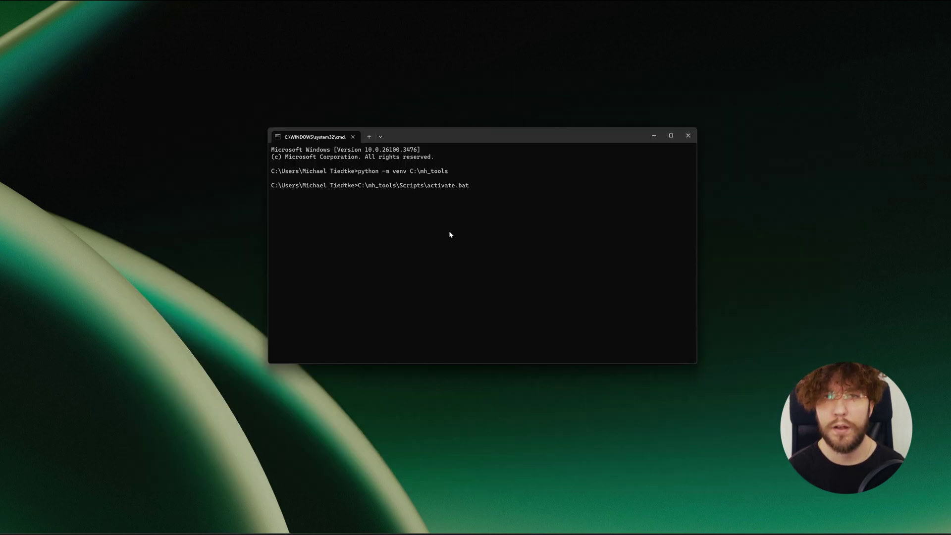
{"action": "key", "text": "Return"}
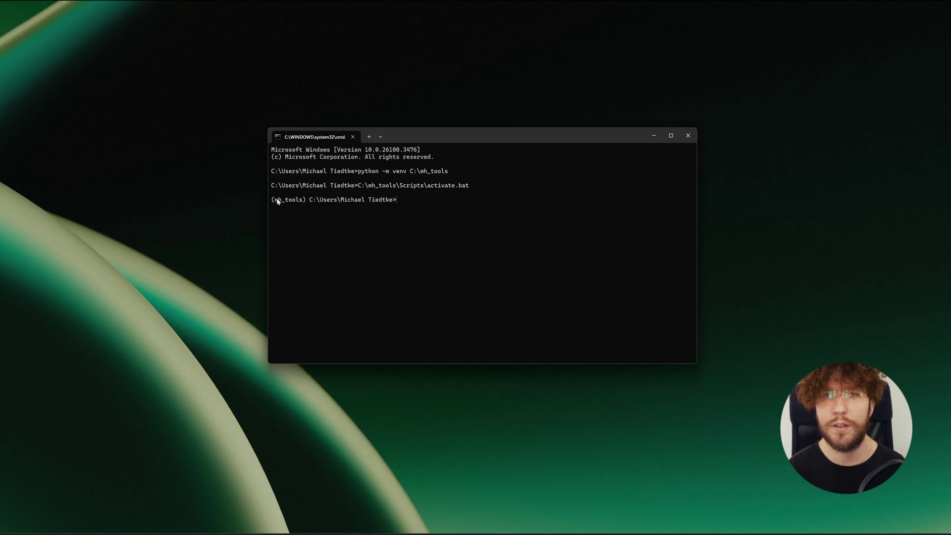
Step: Copy pip install opencv-python numpy imageio from the notes and run it in the activated environment
{"action": "key", "text": "alt+Tab"}
{"action": "left_click", "coordinate": [152, 286]}
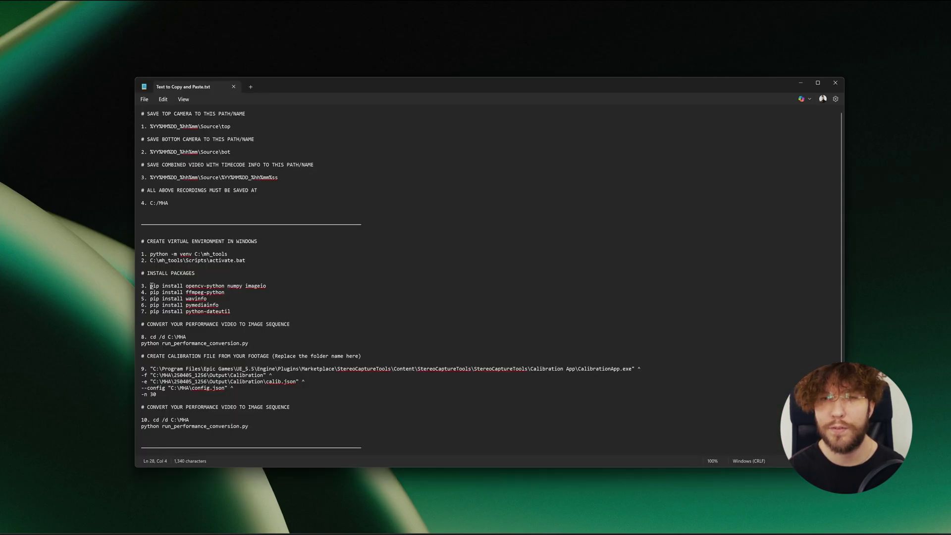
{"action": "left_click_drag", "start_coordinate": [151, 285], "coordinate": [269, 286]}
{"action": "key", "text": "ctrl+c"}
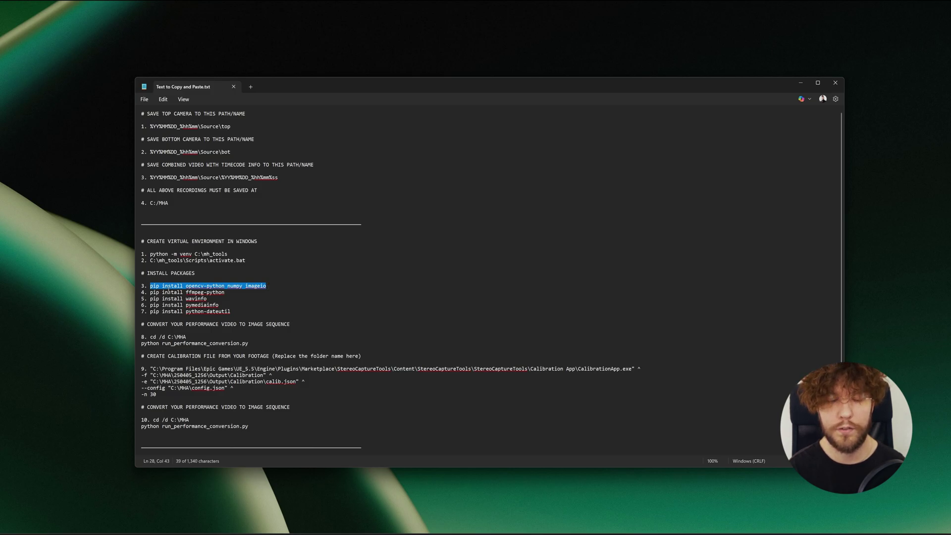
{"action": "key", "text": "alt+Tab"}
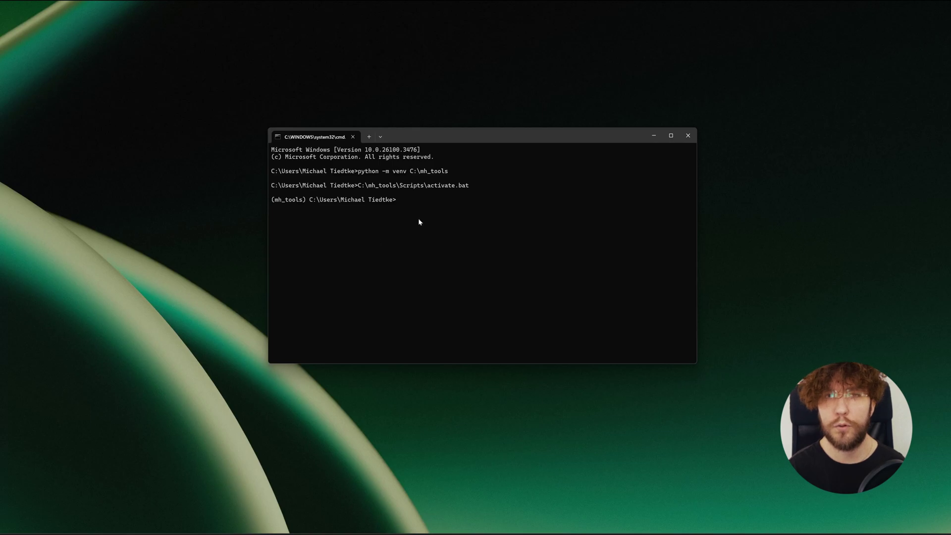
{"action": "key", "text": "ctrl+v"}
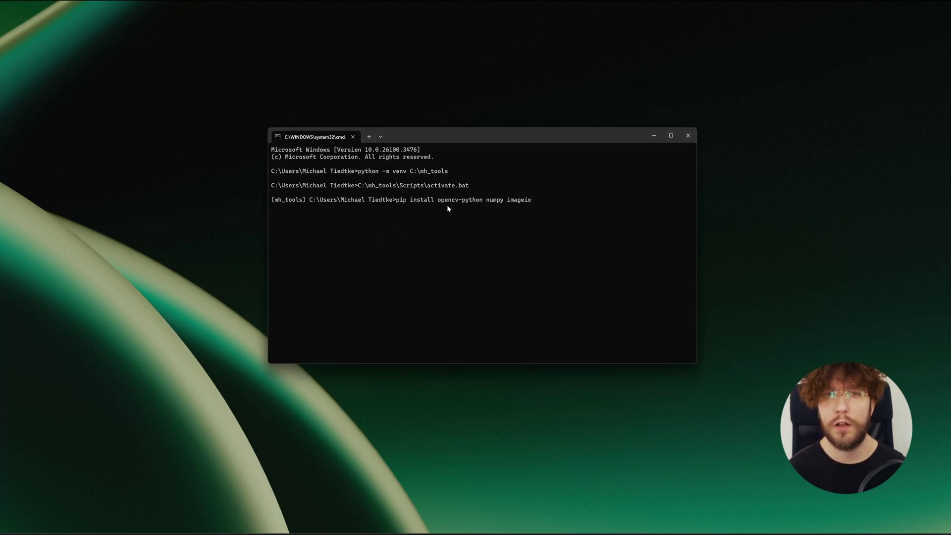
{"action": "key", "text": "Return"}
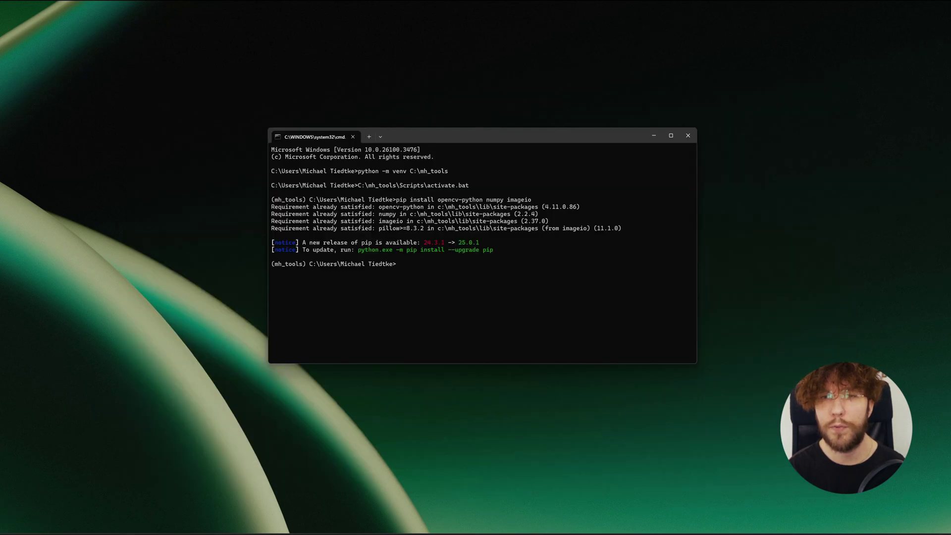
Step: Install the ffmpeg-python, wavinfo, pymediainfo and python-dateutil packages with separate pip commands
{"action": "type", "text": "pip install ffmpeg-python"}
{"action": "key", "text": "Return"}
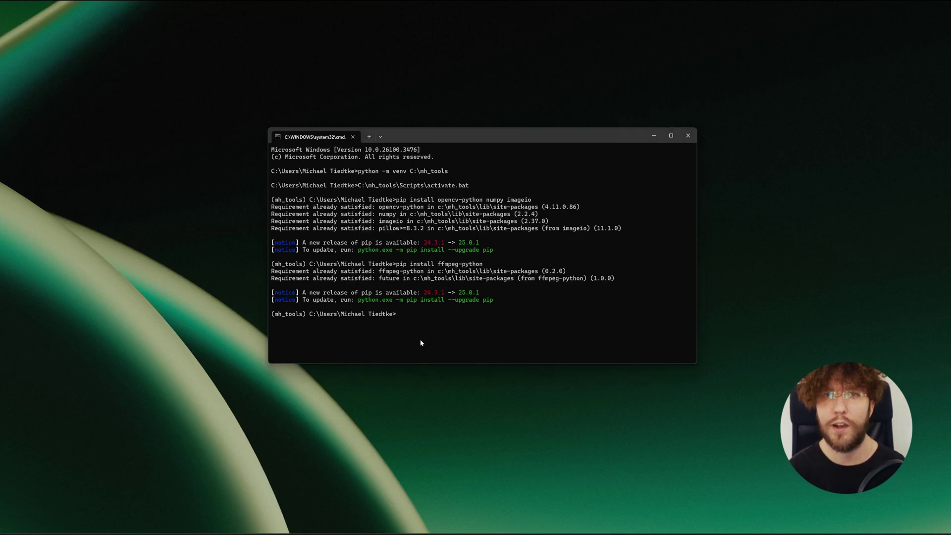
{"action": "type", "text": "pip install wavinfo"}
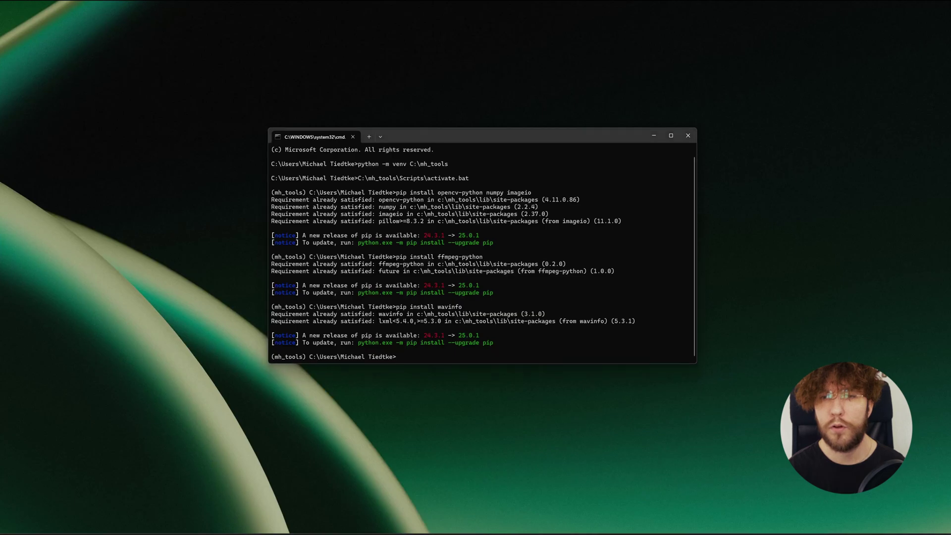
{"action": "type", "text": "pip install pymediainfo"}
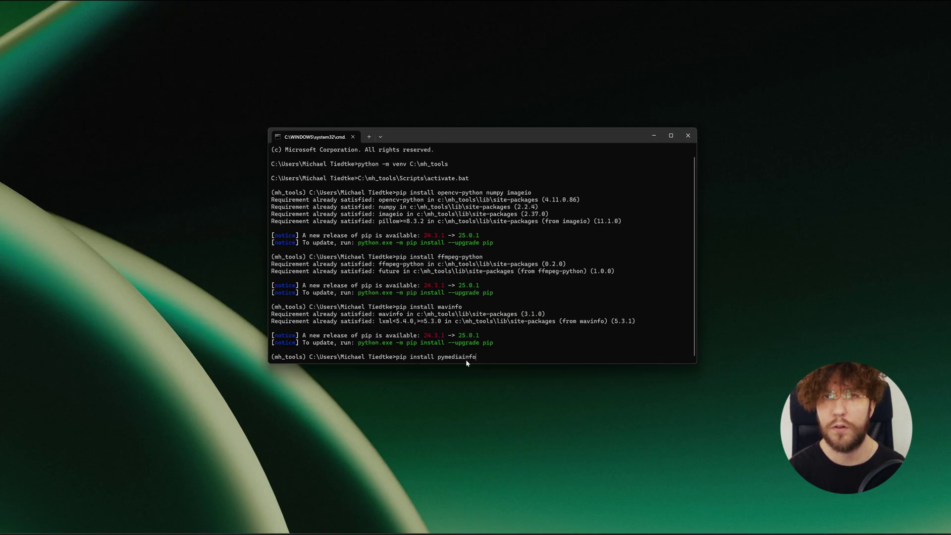
{"action": "key", "text": "Return"}
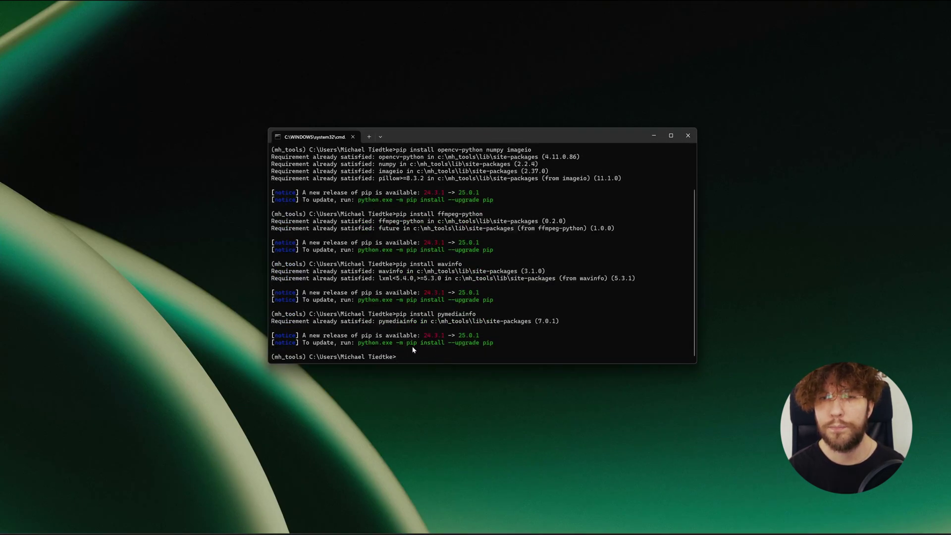
{"action": "type", "text": "pip install python-dateutil"}
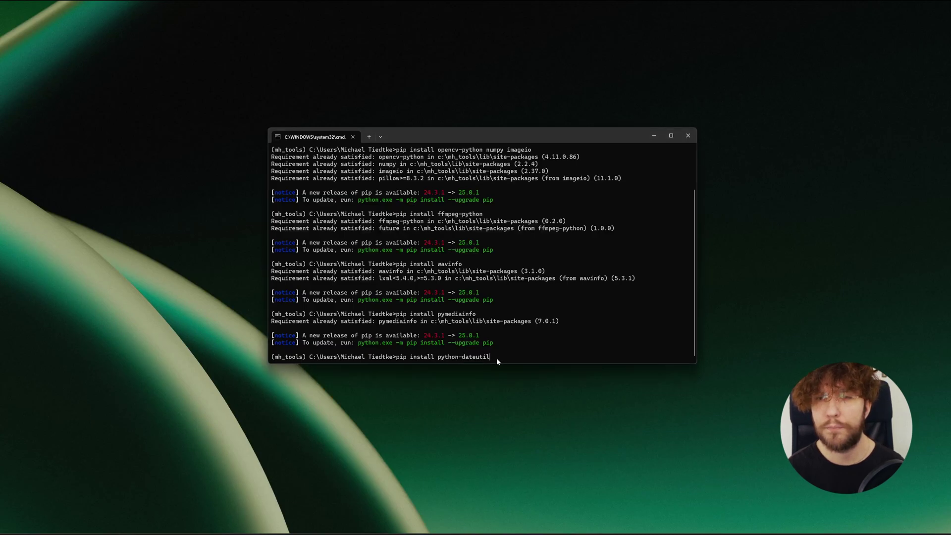
{"action": "key", "text": "Return"}
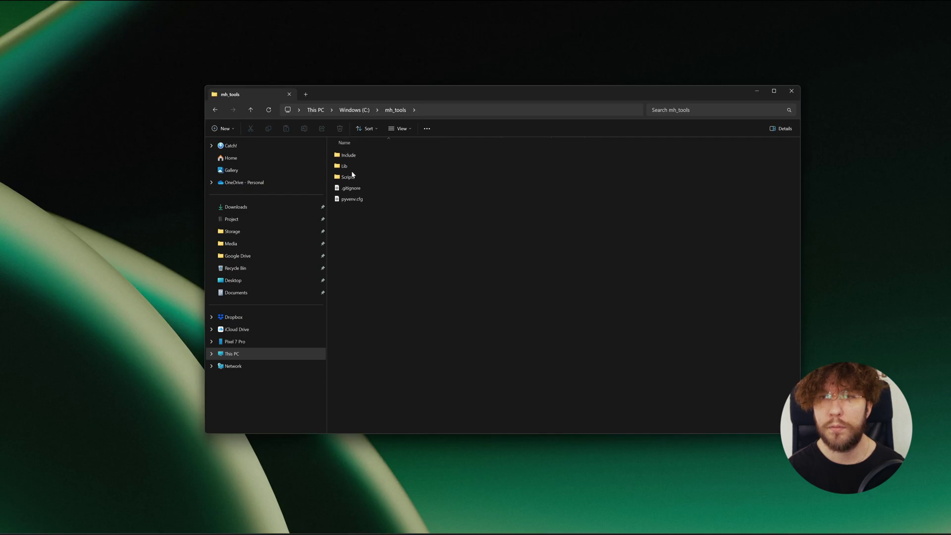
Step: In File Explorer, examine the contents of the Lib and Scripts folders in C:\mh_tools
{"action": "double_click", "coordinate": [356, 169]}
{"action": "left_click", "coordinate": [396, 113]}
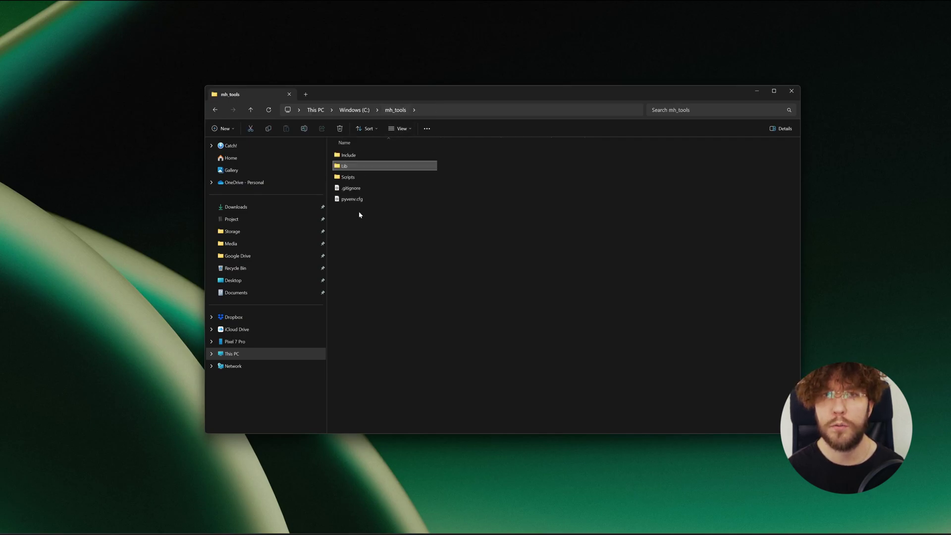
{"action": "double_click", "coordinate": [360, 179]}
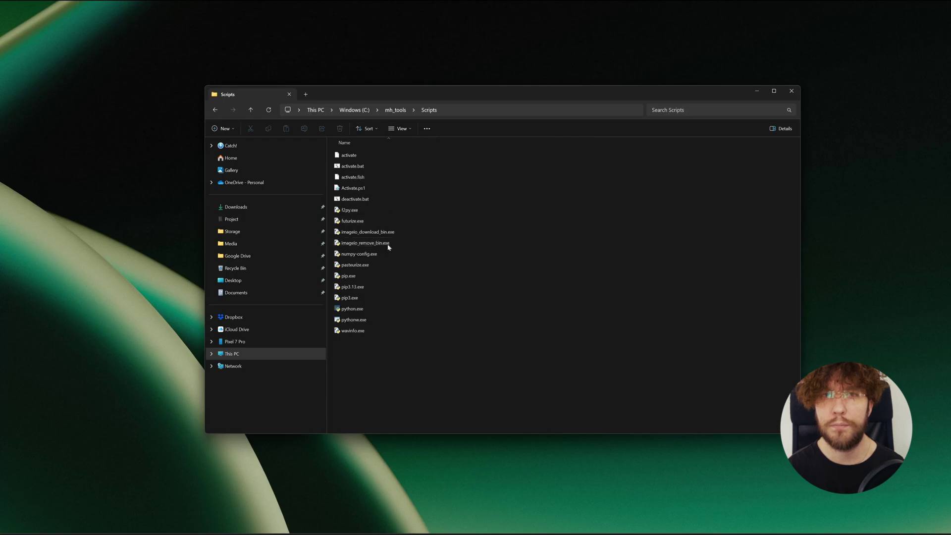
{"action": "left_click", "coordinate": [395, 110]}
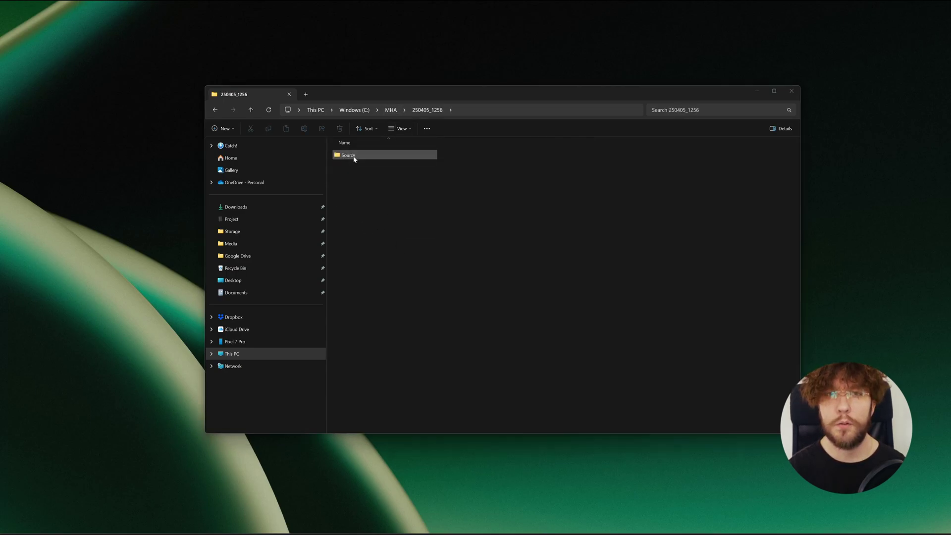
Step: Look over the bottom, top and combined calibration videos in the Source folder of 250405_1256
{"action": "double_click", "coordinate": [354, 158]}
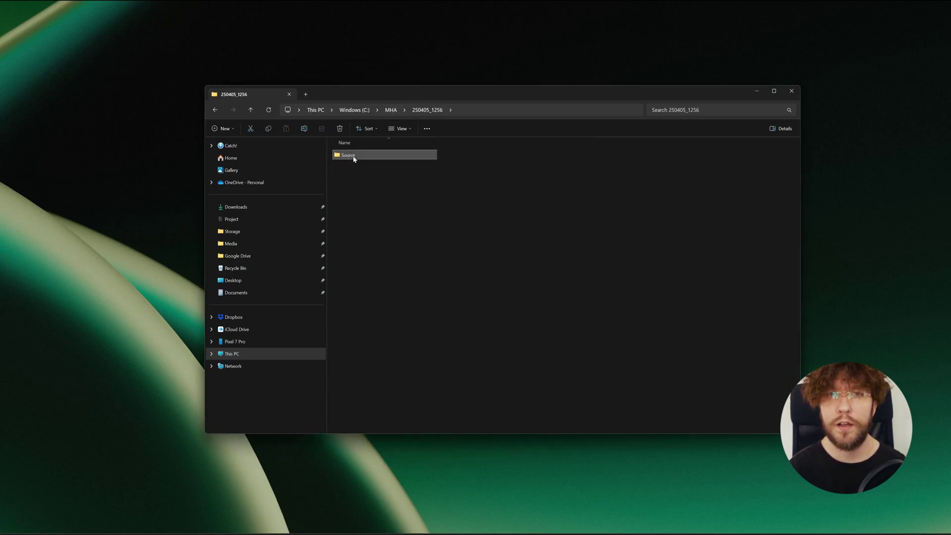
{"action": "left_click", "coordinate": [395, 161]}
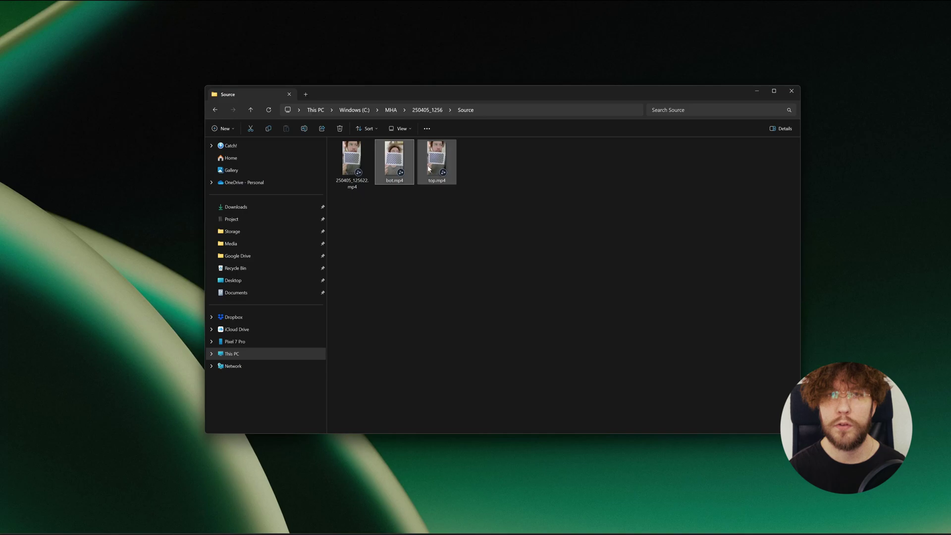
{"action": "left_click", "coordinate": [360, 166]}
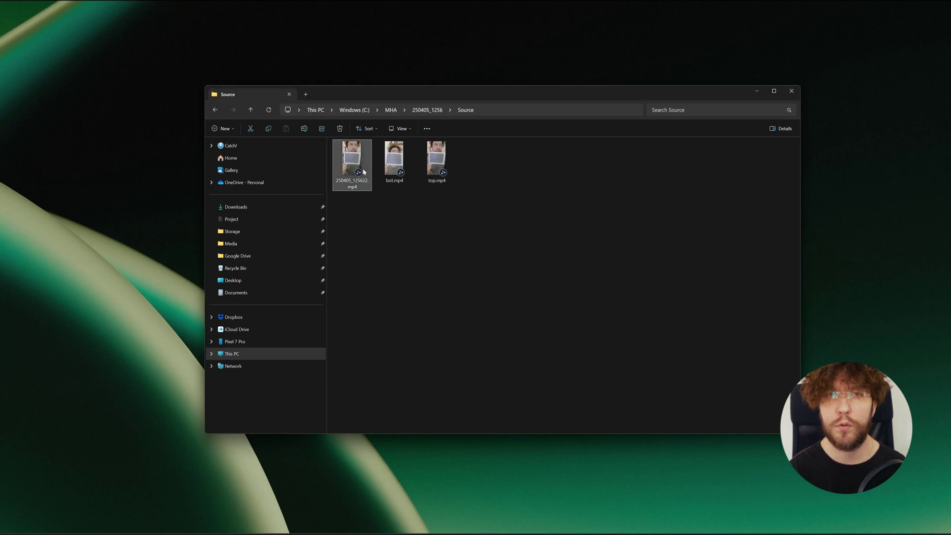
Step: Rename the Source folder inside 250405_1256 to Calibration
{"action": "left_click", "coordinate": [427, 110]}
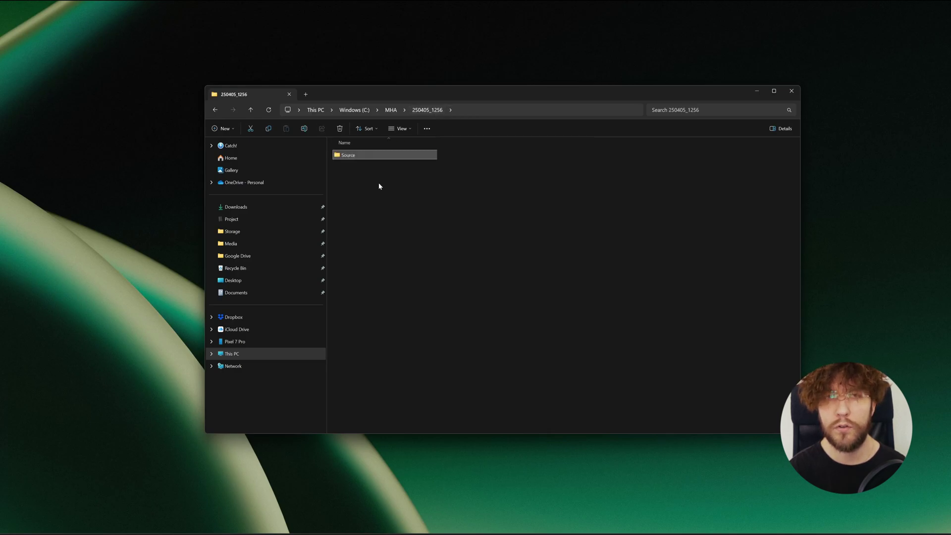
{"action": "key", "text": "F2"}
{"action": "type", "text": "Calibration"}
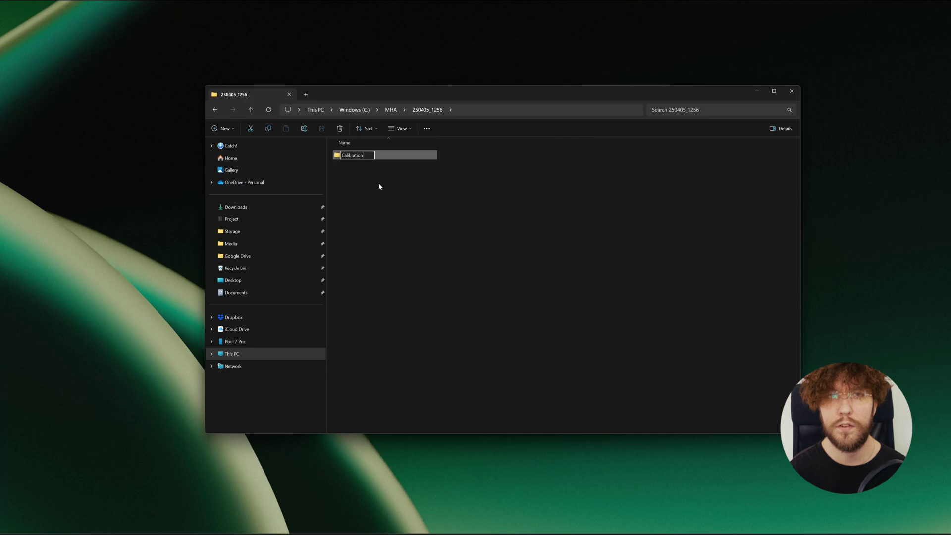
{"action": "key", "text": "Return"}
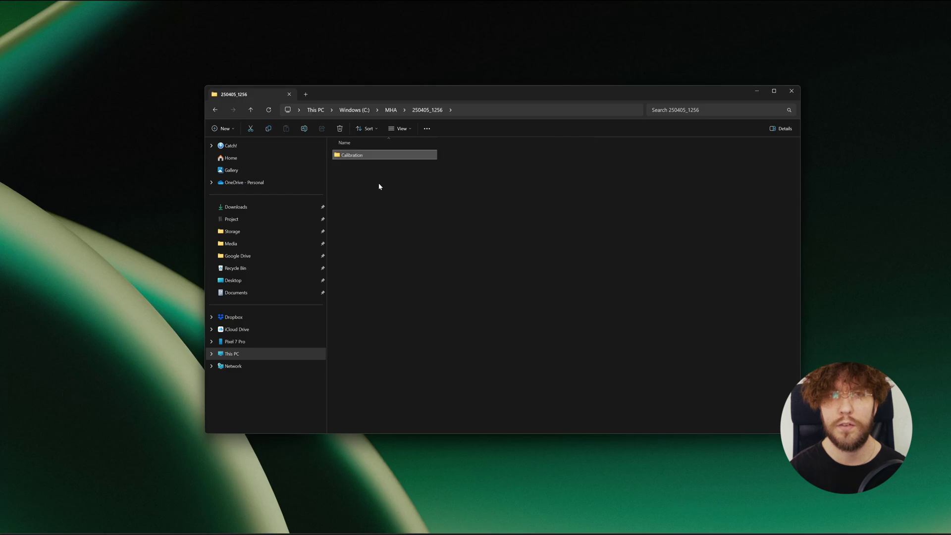
Step: Check the contents of the 250405_1255 folder in C:\MHA, and return to the 250405_1256 folder
{"action": "left_click", "coordinate": [391, 110]}
{"action": "double_click", "coordinate": [358, 155]}
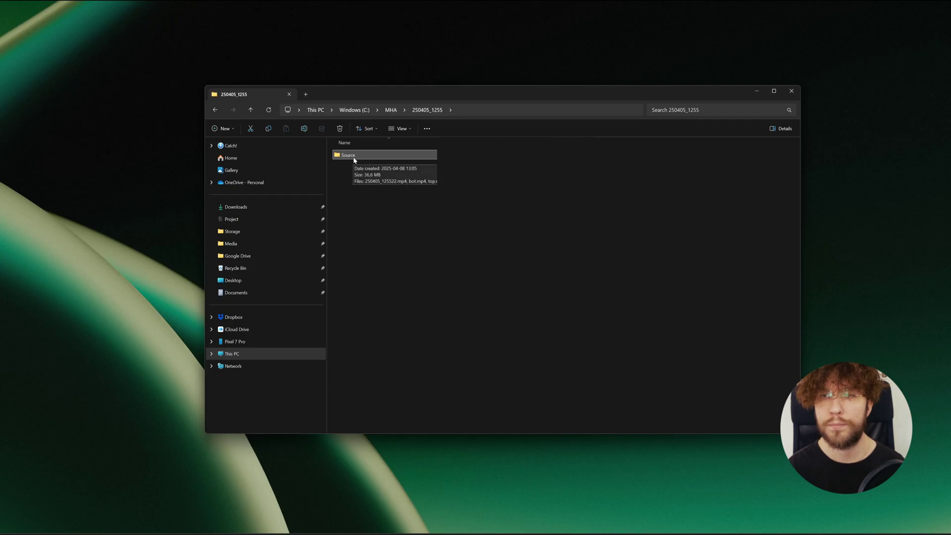
{"action": "left_click", "coordinate": [391, 110]}
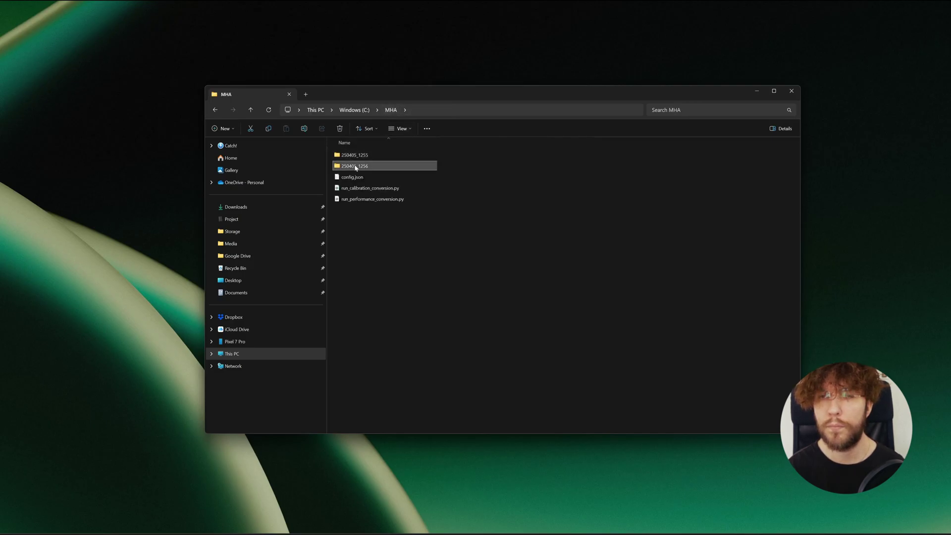
{"action": "double_click", "coordinate": [360, 167]}
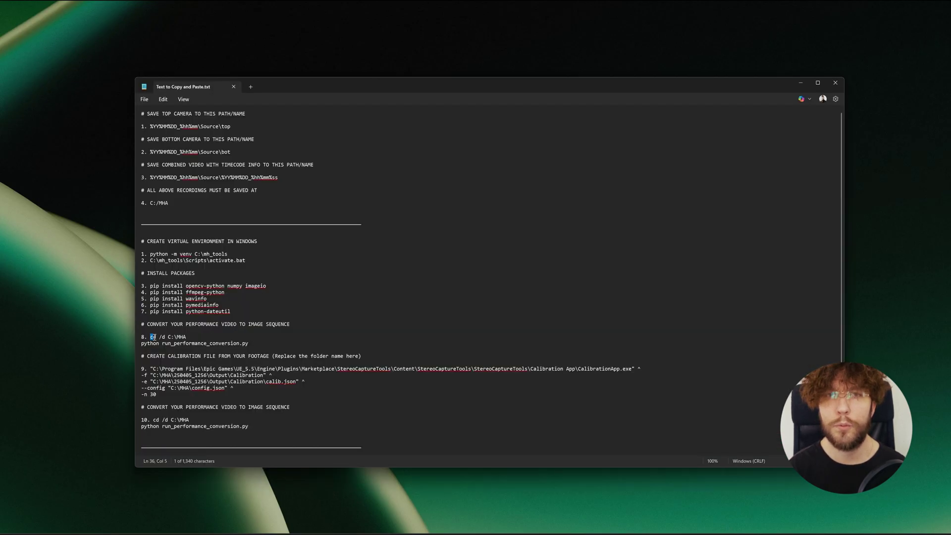
Step: Copy the step 8 commands from the notes and run python run_calibration_conversion.py from C:\MHA in the command prompt
{"action": "left_click_drag", "start_coordinate": [153, 337], "coordinate": [244, 339]}
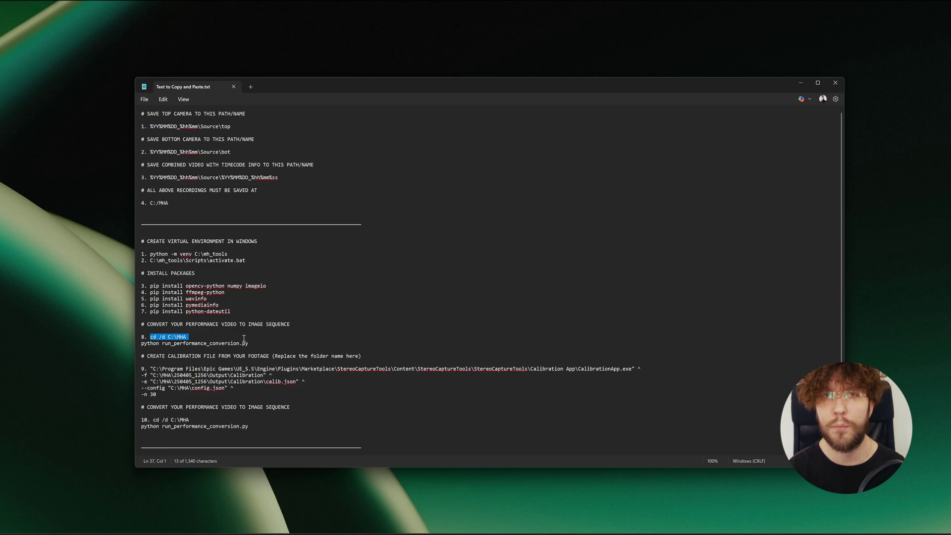
{"action": "left_click_drag", "start_coordinate": [244, 338], "coordinate": [280, 346]}
{"action": "key", "text": "super+c"}
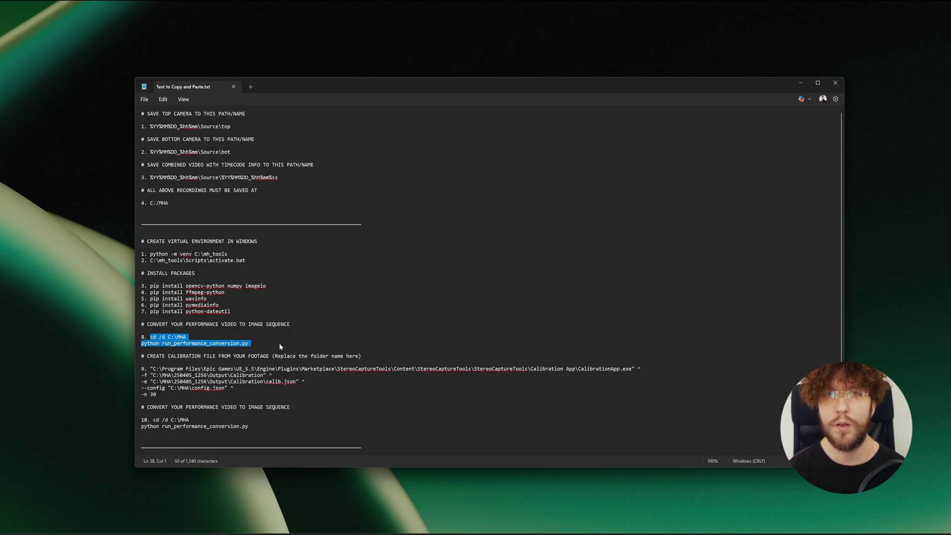
{"action": "left_click", "coordinate": [279, 345]}
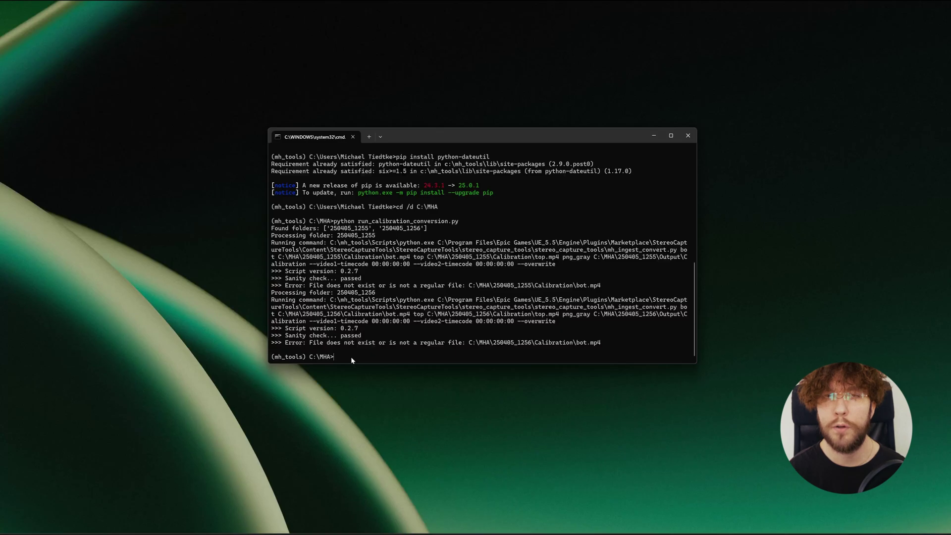
{"action": "key", "text": "ctrl+v"}
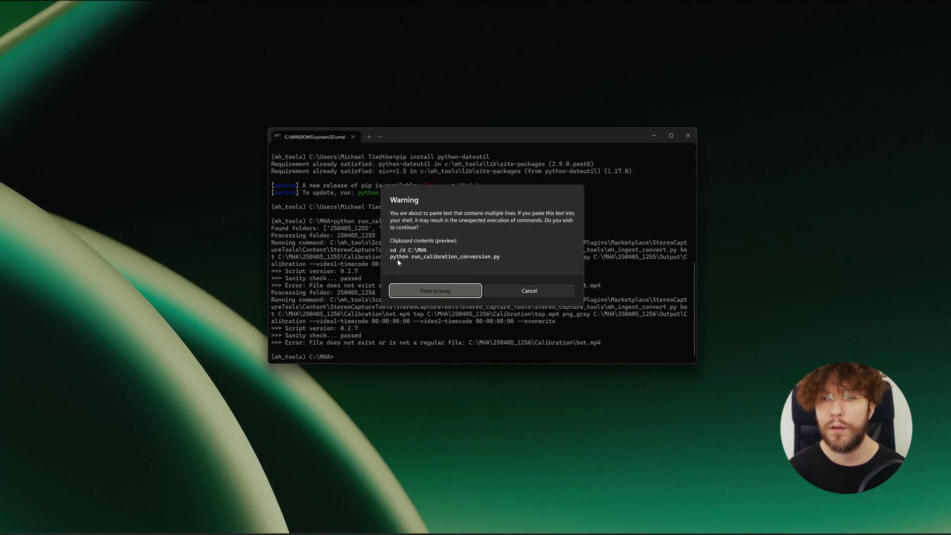
{"action": "left_click", "coordinate": [442, 291]}
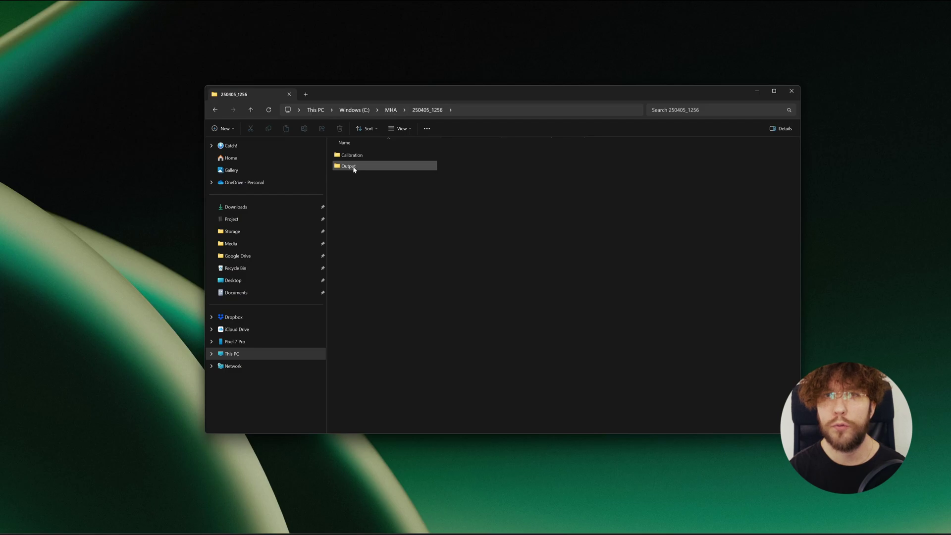
Step: Examine the bot and top image sequences in the Output\Calibration folder of 250405_1256
{"action": "double_click", "coordinate": [353, 168]}
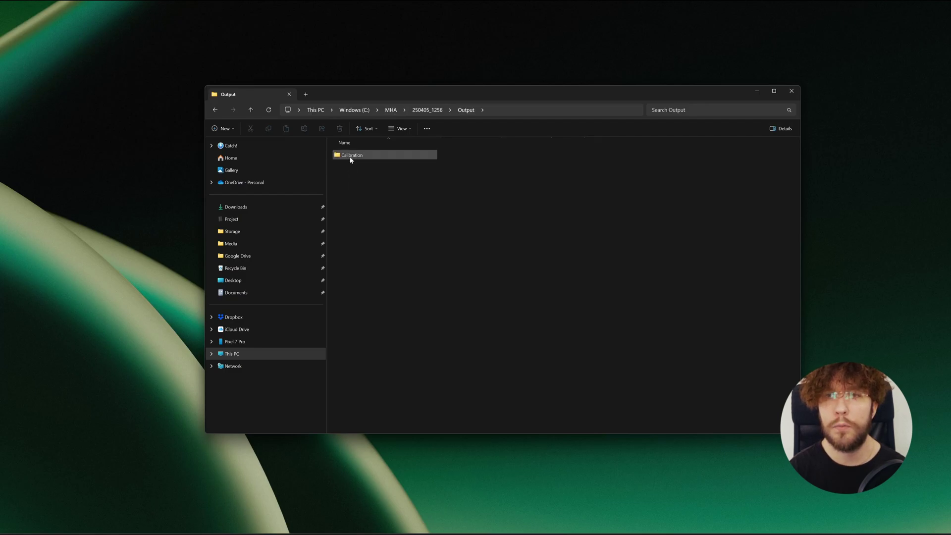
{"action": "double_click", "coordinate": [351, 156]}
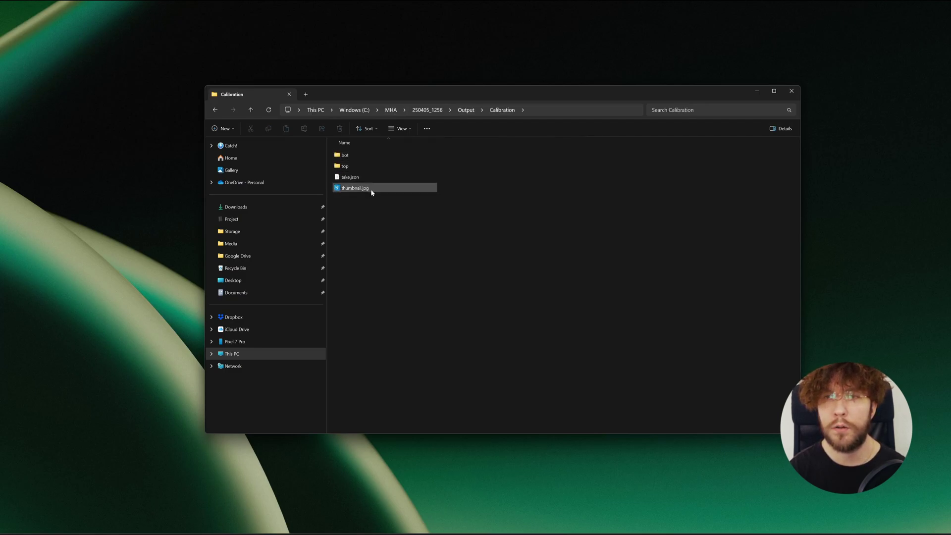
{"action": "left_click", "coordinate": [354, 188]}
{"action": "double_click", "coordinate": [347, 156]}
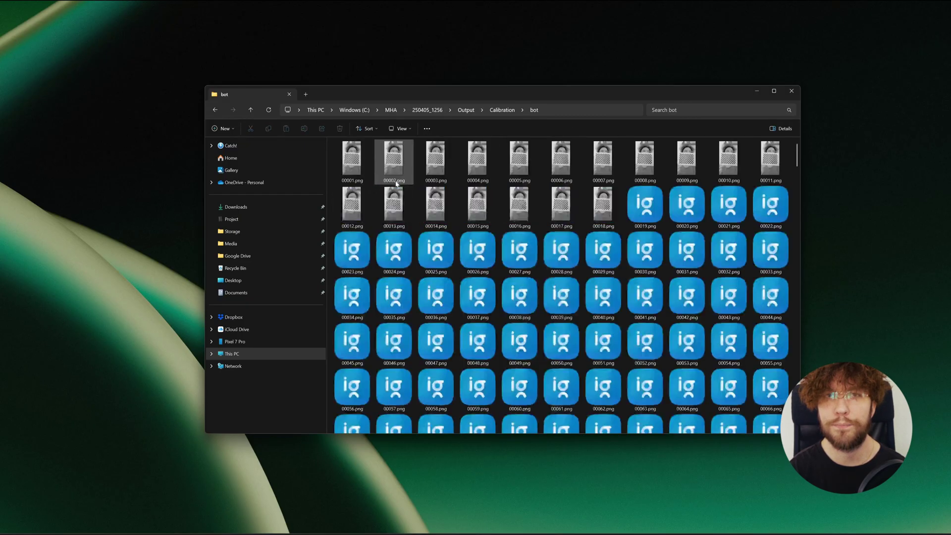
{"action": "left_click", "coordinate": [436, 203]}
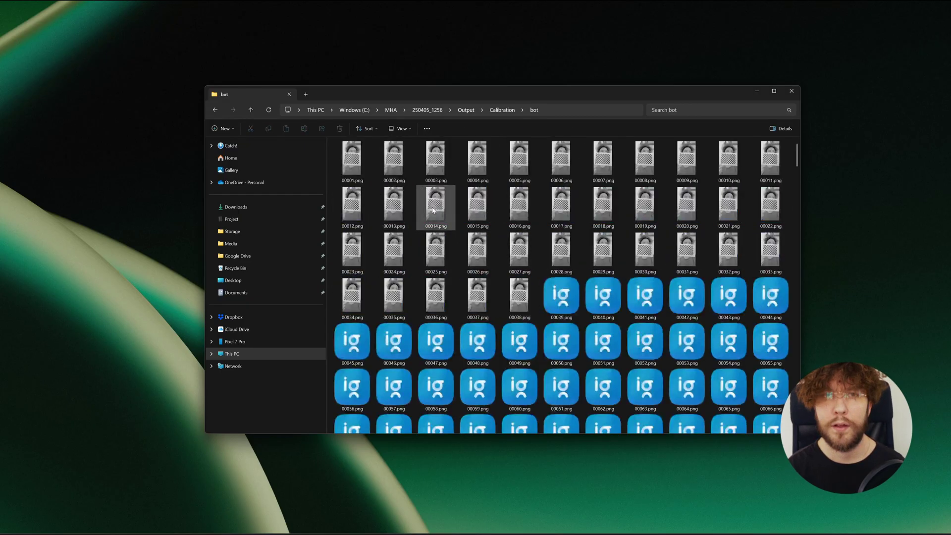
{"action": "left_click", "coordinate": [501, 110]}
{"action": "double_click", "coordinate": [367, 165]}
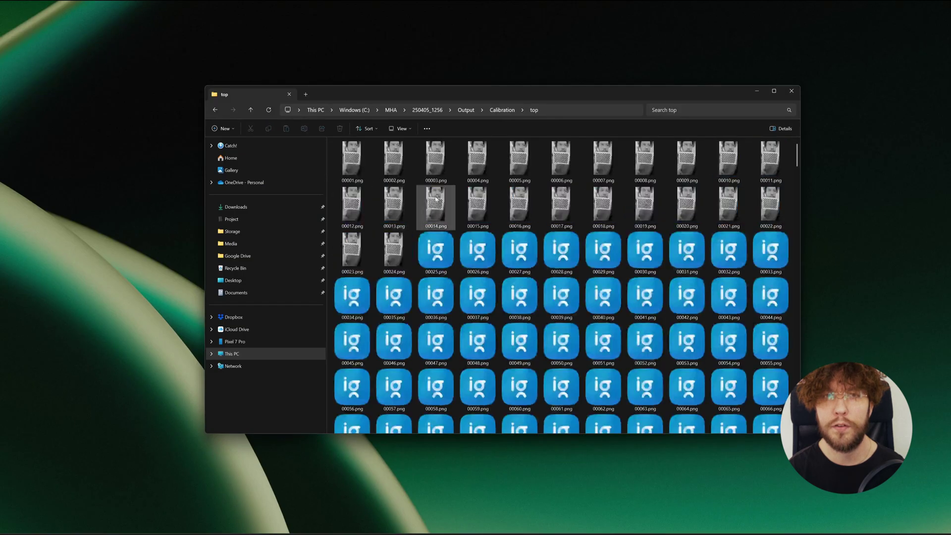
{"action": "left_click", "coordinate": [435, 199]}
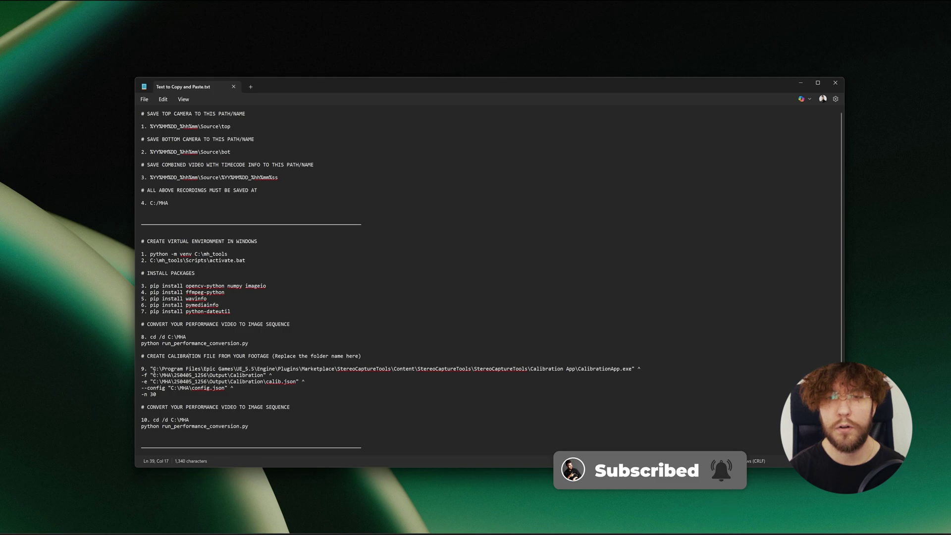
Step: Set the folder name to 250405_1256 in the notes' CalibrationApp.exe command and run that command in the activated command prompt
{"action": "left_click", "coordinate": [189, 375]}
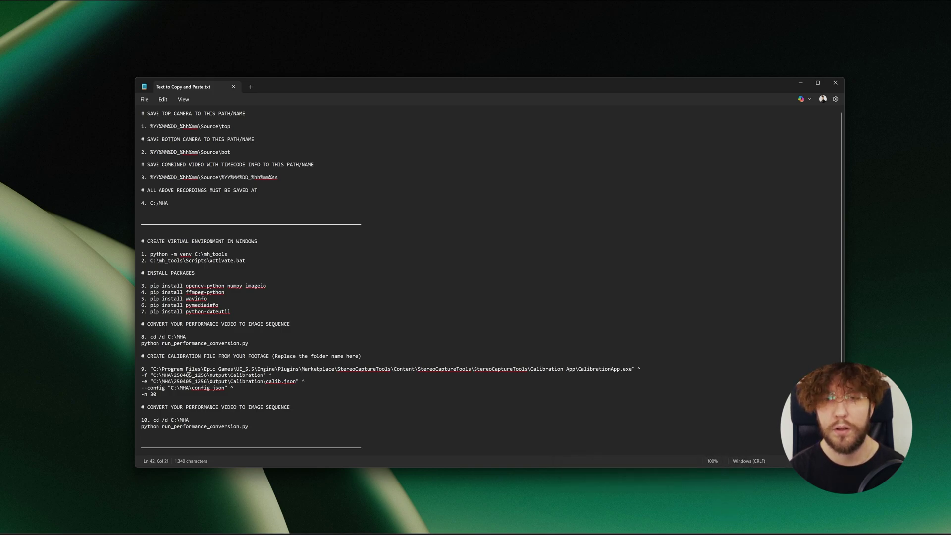
{"action": "left_click", "coordinate": [188, 376]}
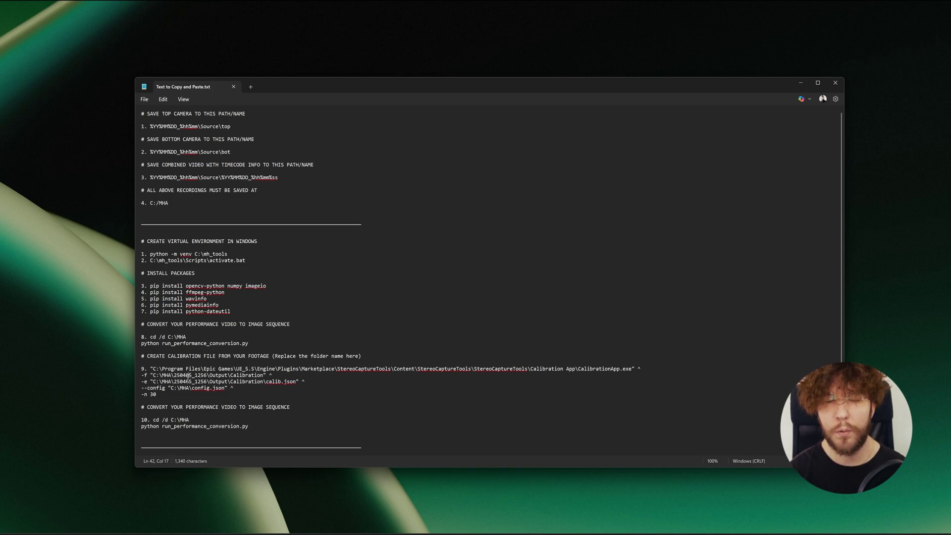
{"action": "double_click", "coordinate": [188, 376]}
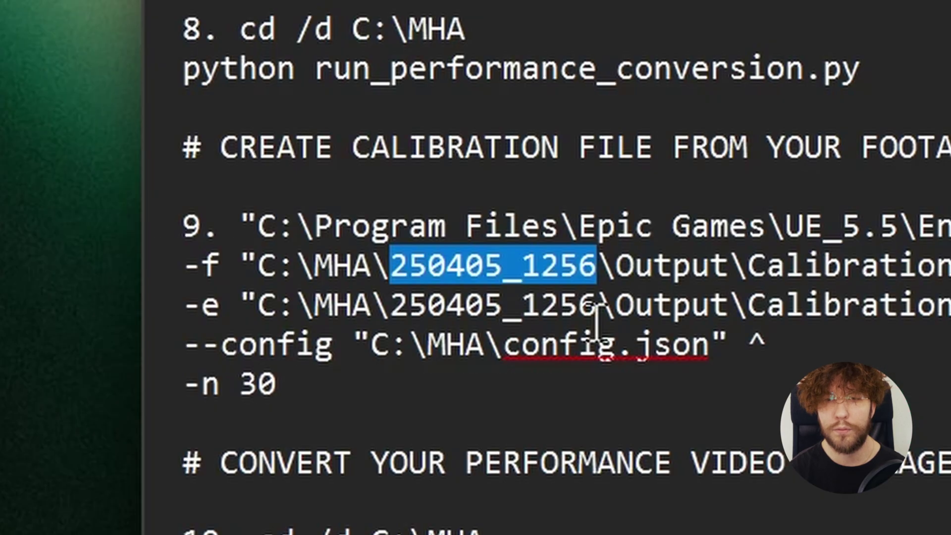
{"action": "left_click", "coordinate": [195, 375]}
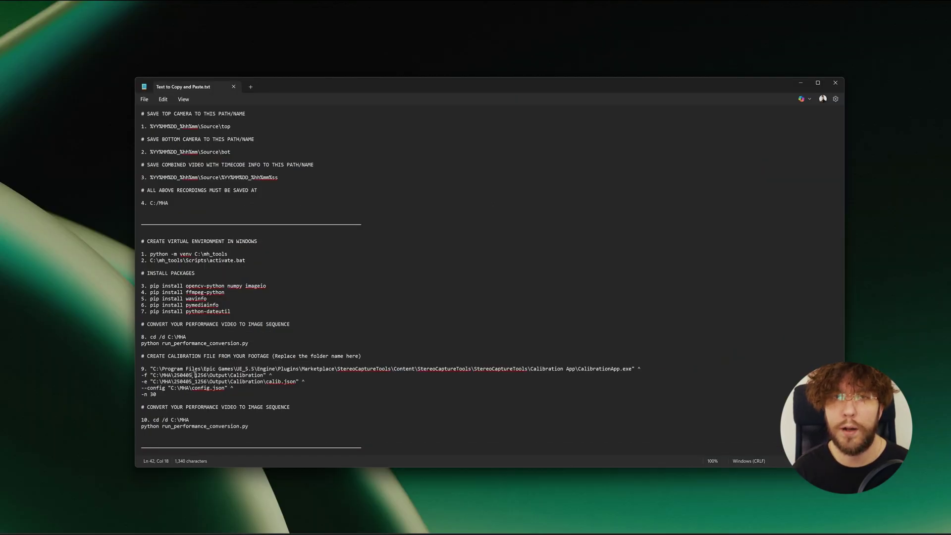
{"action": "key", "text": "BackSpace"}
{"action": "key", "text": "BackSpace"}
{"action": "type", "text": "12"}
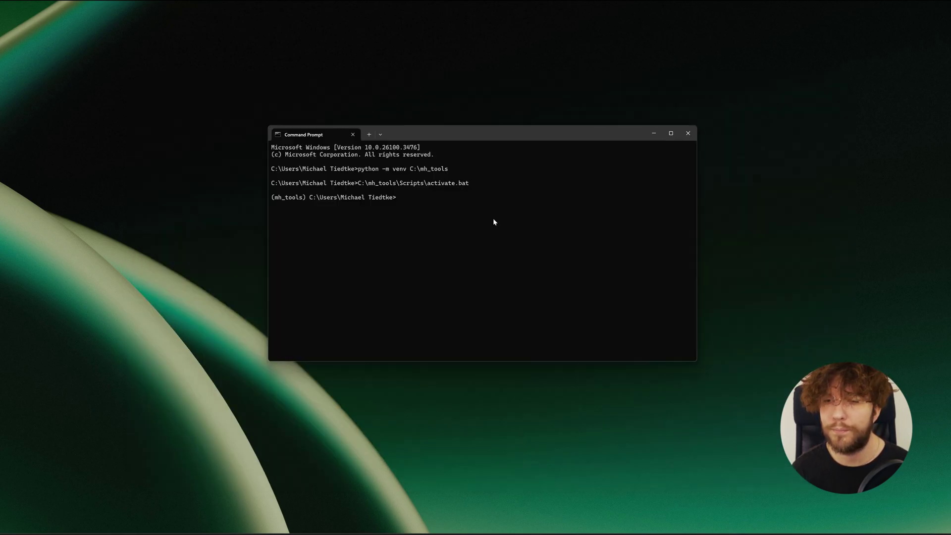
{"action": "right_click", "coordinate": [428, 221]}
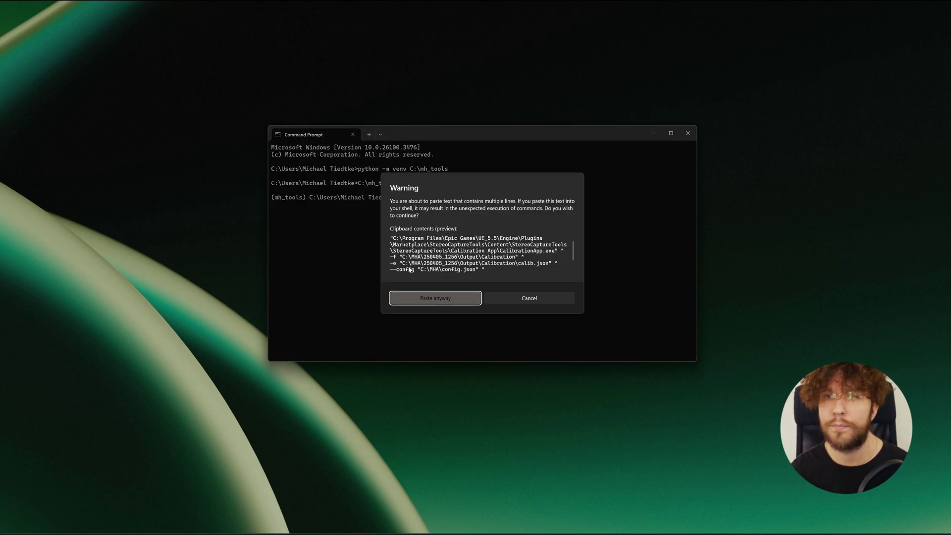
{"action": "left_click", "coordinate": [435, 299]}
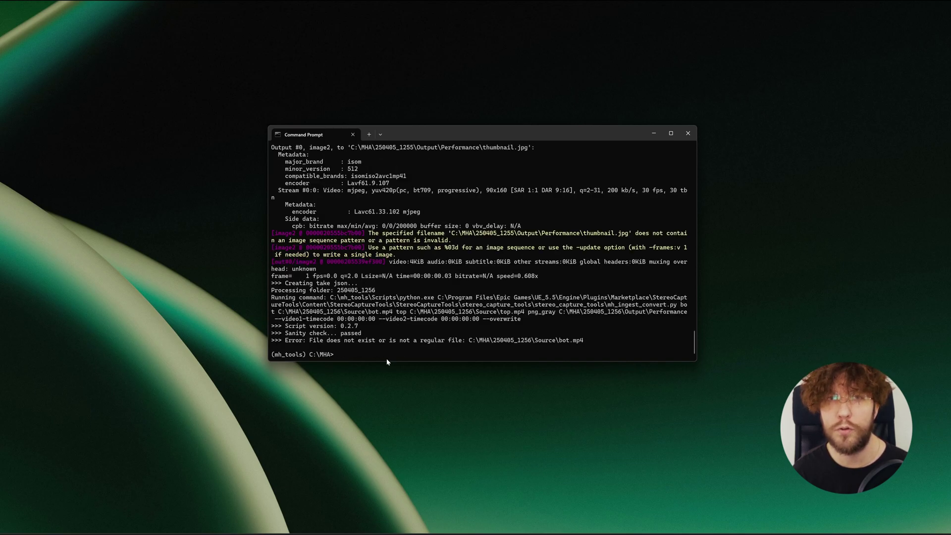
Step: Run cd /d C:\MHA and python run_performance_conversion.py in the command prompt
{"action": "key", "text": "ctrl+v"}
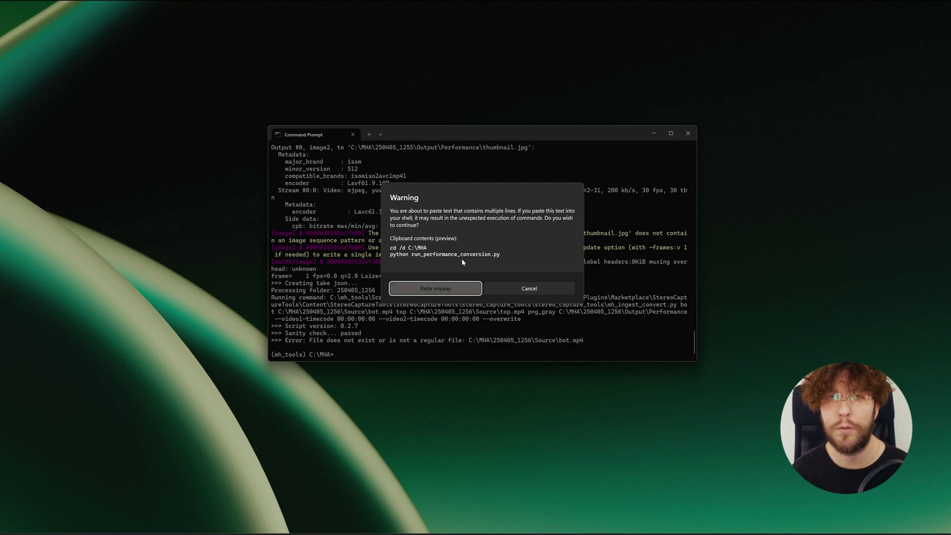
{"action": "left_click", "coordinate": [426, 288]}
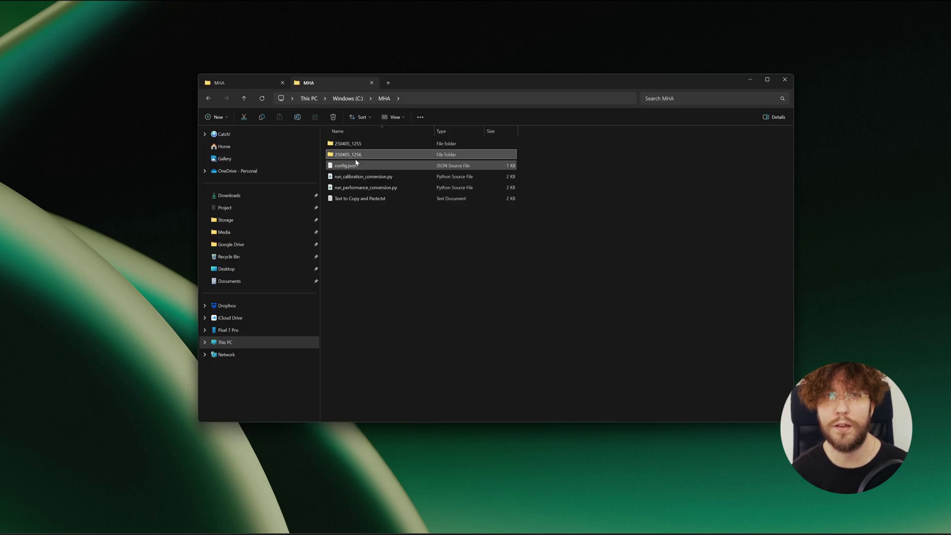
Step: In File Explorer, copy calib.json from 250405_1256\Output\Calibration to the matching output location within 250405_1255\Output
{"action": "double_click", "coordinate": [346, 153]}
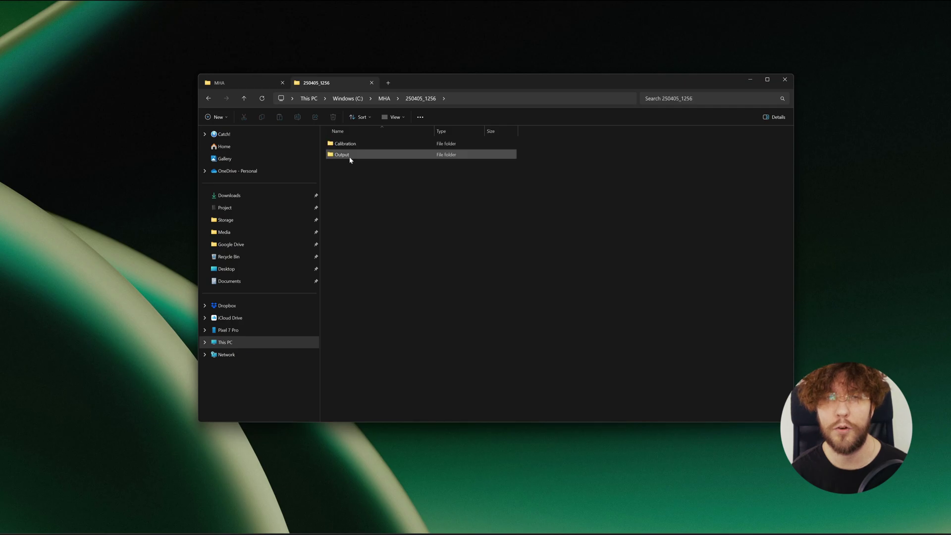
{"action": "double_click", "coordinate": [350, 156]}
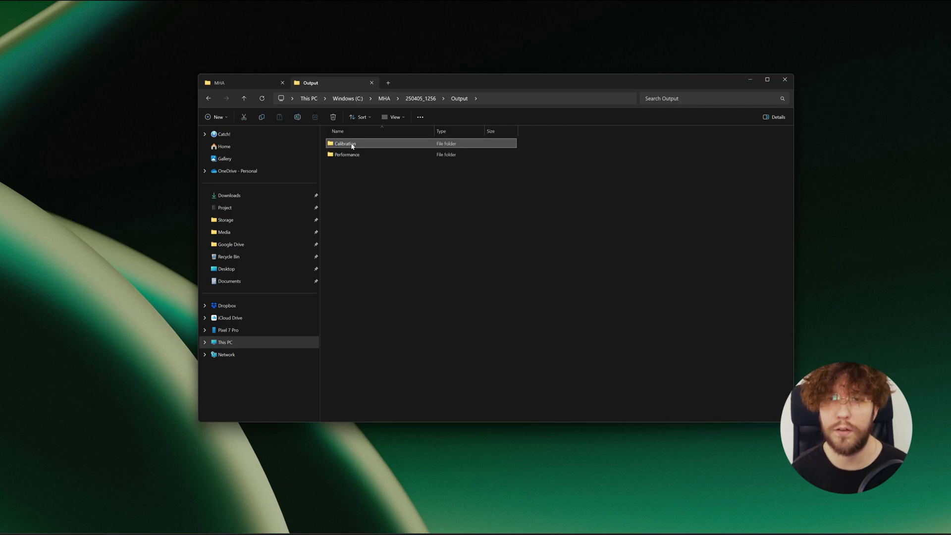
{"action": "double_click", "coordinate": [351, 144]}
{"action": "left_click", "coordinate": [353, 166]}
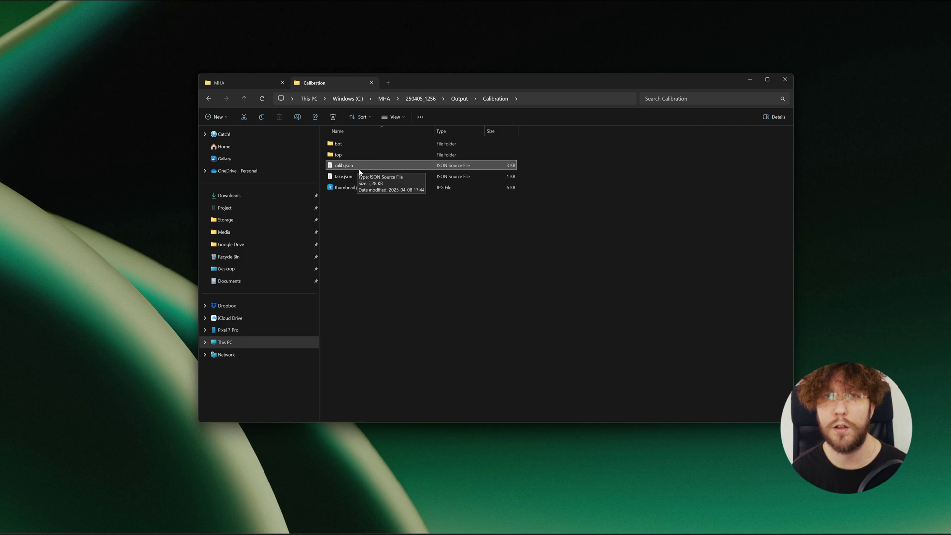
{"action": "key", "text": "alt+Left"}
{"action": "key", "text": "alt+Left"}
{"action": "key", "text": "alt+Left"}
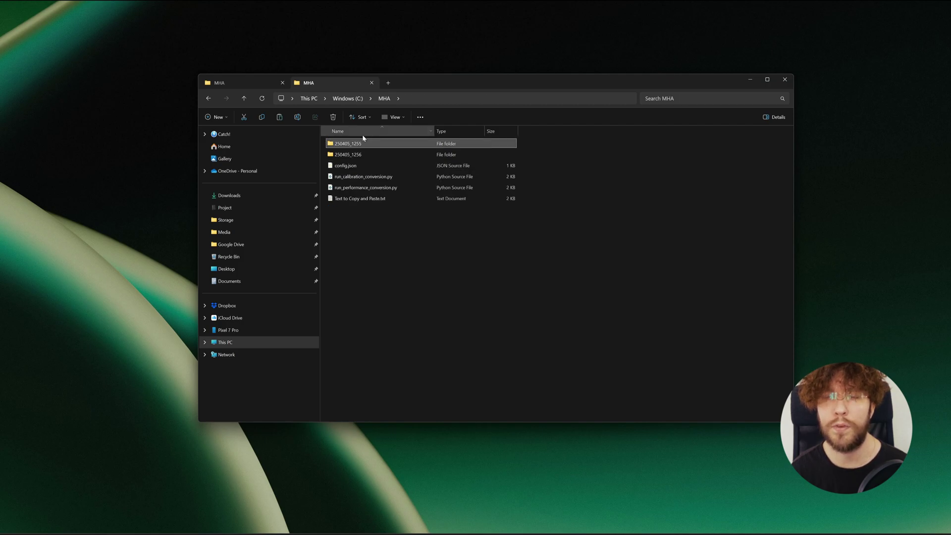
{"action": "double_click", "coordinate": [352, 145]}
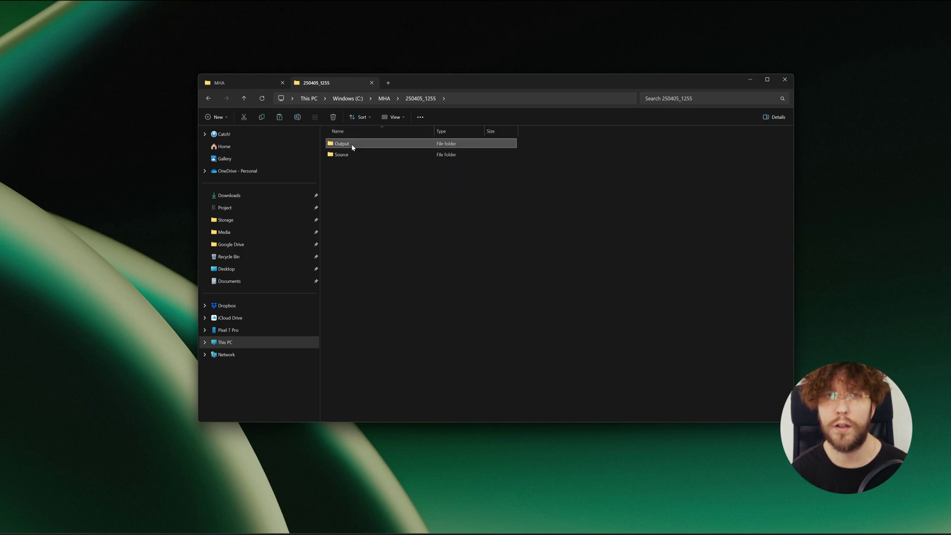
{"action": "double_click", "coordinate": [352, 144]}
{"action": "double_click", "coordinate": [352, 145]}
{"action": "key", "text": "ctrl+v"}
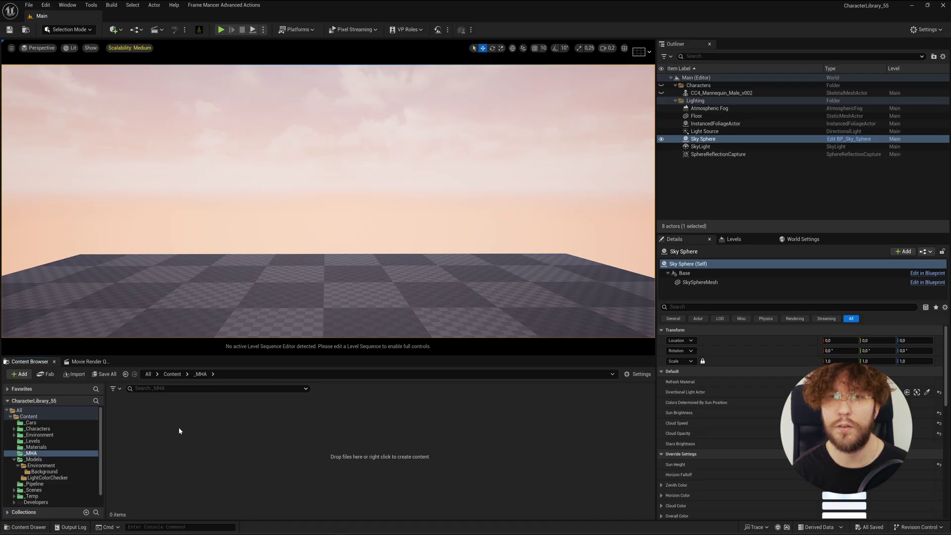
Step: In Unreal Editor, create a folder named CS inside the _MHA content folder and open it
{"action": "right_click", "coordinate": [178, 426]}
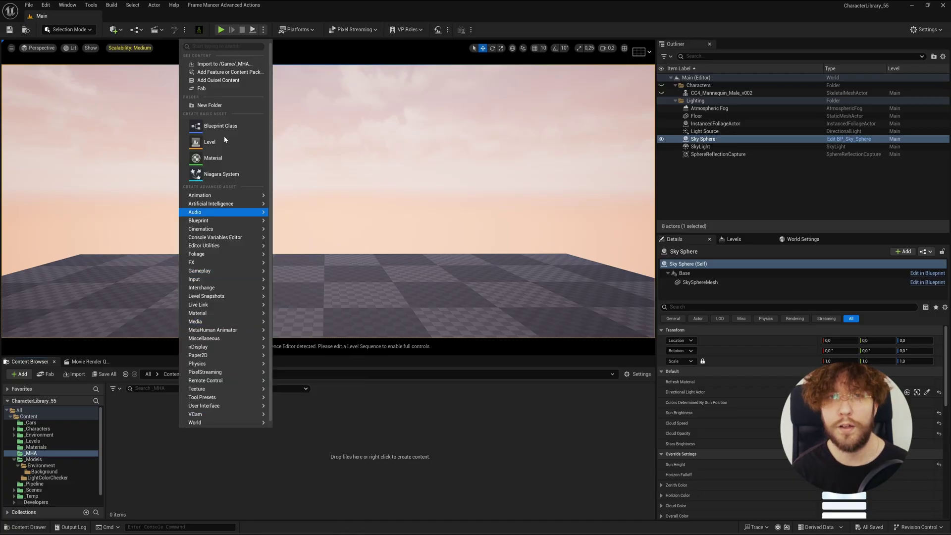
{"action": "left_click", "coordinate": [210, 105]}
{"action": "type", "text": "CS"}
{"action": "key", "text": "Return"}
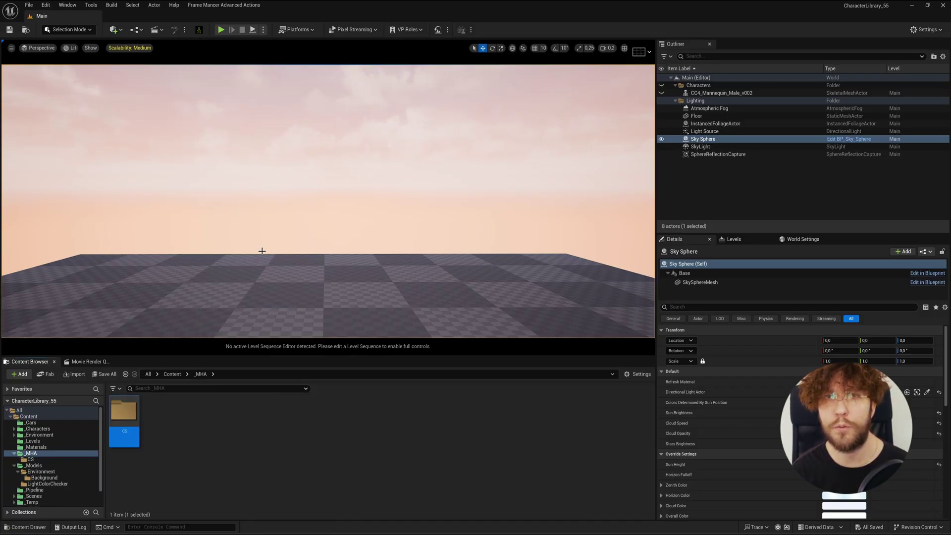
{"action": "double_click", "coordinate": [127, 415]}
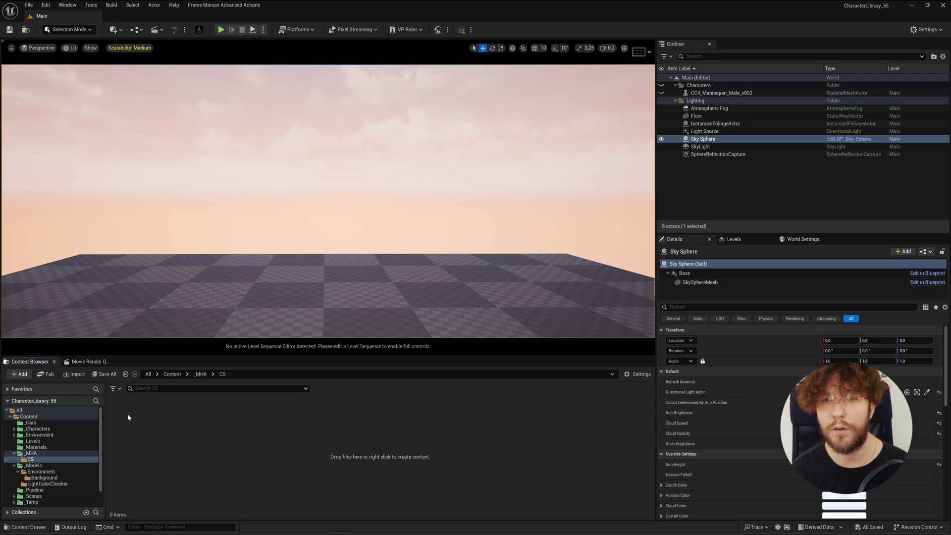
Step: Create a MetaHuman Animator Capture Source named CS_250405 in the _MHA/CS content folder
{"action": "right_click", "coordinate": [187, 435]}
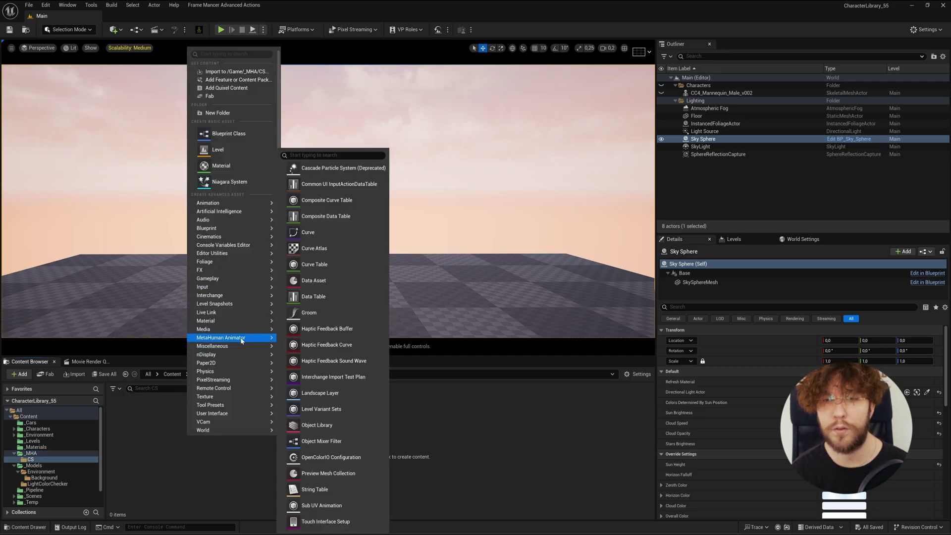
{"action": "mouse_move", "coordinate": [250, 339]}
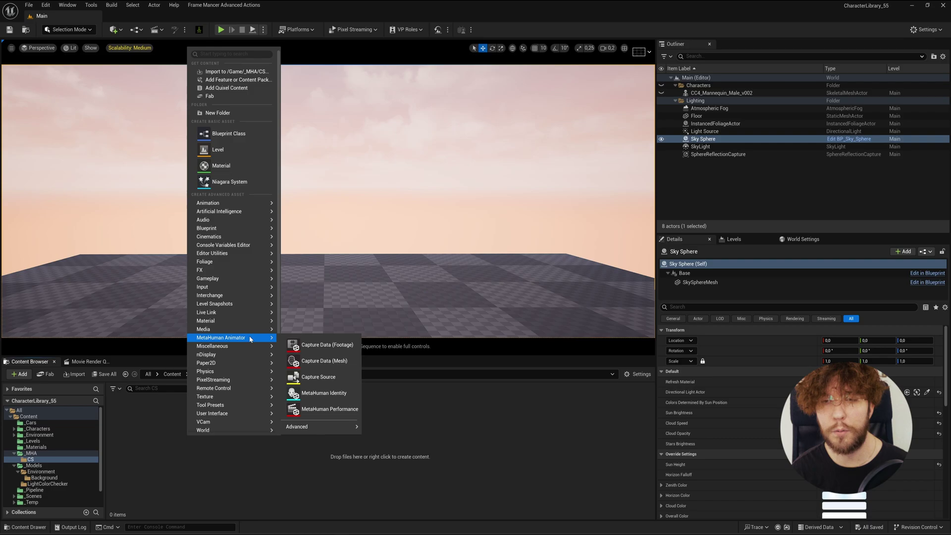
{"action": "left_click", "coordinate": [316, 379]}
{"action": "type", "text": "CS_2"}
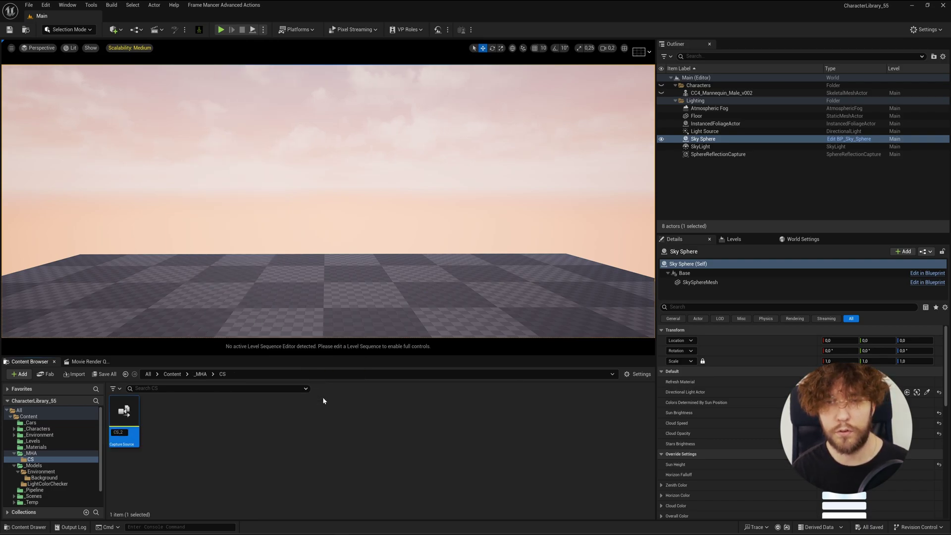
{"action": "type", "text": "50405"}
{"action": "key", "text": "Return"}
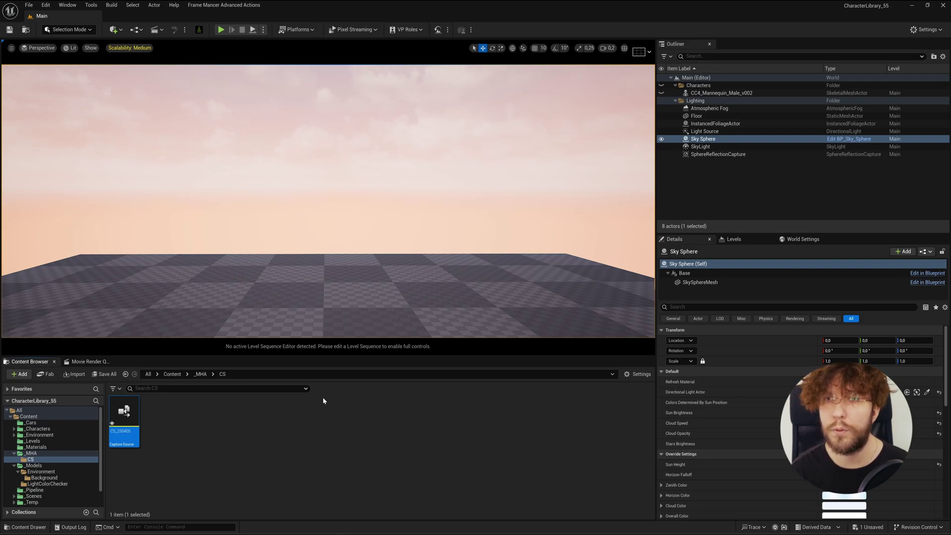
Step: Open CS_250405 and set its source type to Stereo HMC Archives and its storage path to C:/MHA
{"action": "key", "text": "Return"}
{"action": "left_click", "coordinate": [425, 79]}
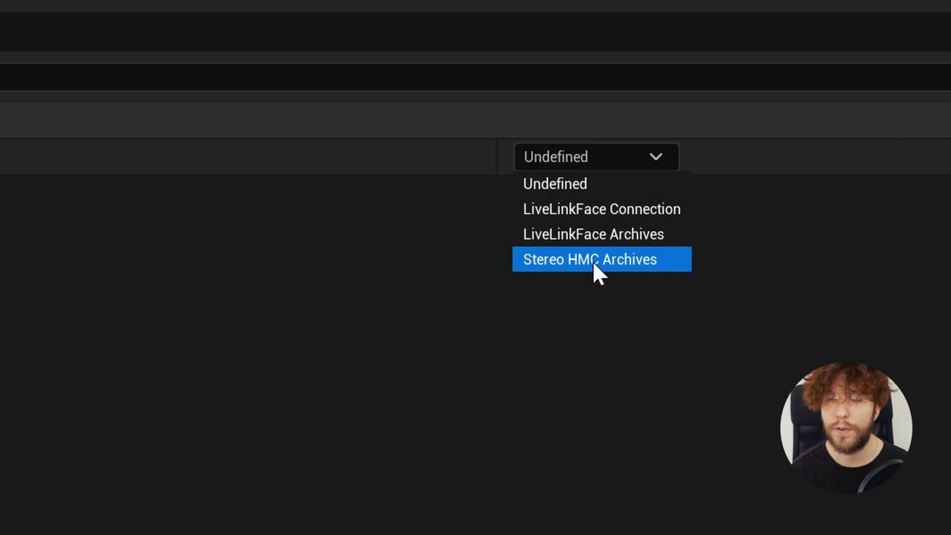
{"action": "left_click", "coordinate": [594, 260]}
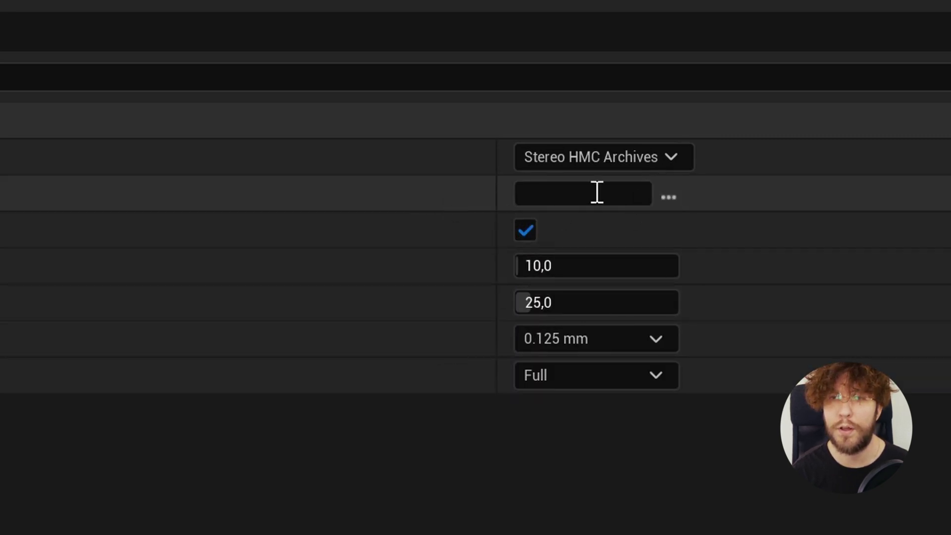
{"action": "left_click", "coordinate": [668, 198]}
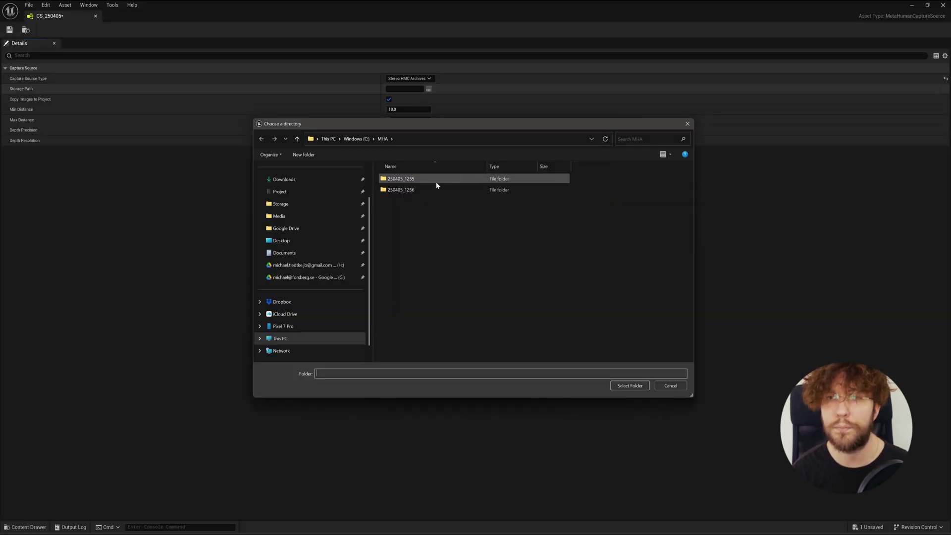
{"action": "left_click", "coordinate": [628, 387]}
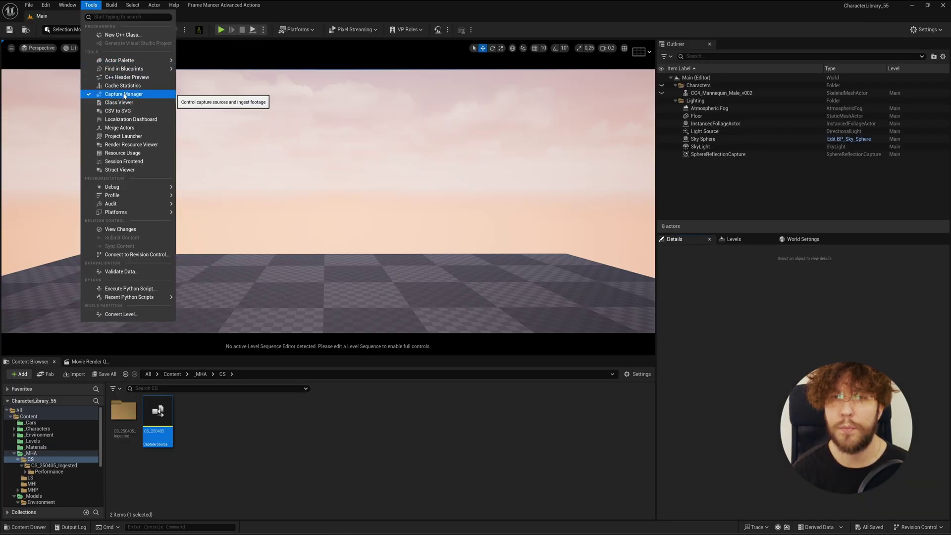
Step: In Capture Manager, add take 250405_1255_1 from the CS_250405 source to the import queue
{"action": "left_click", "coordinate": [124, 94]}
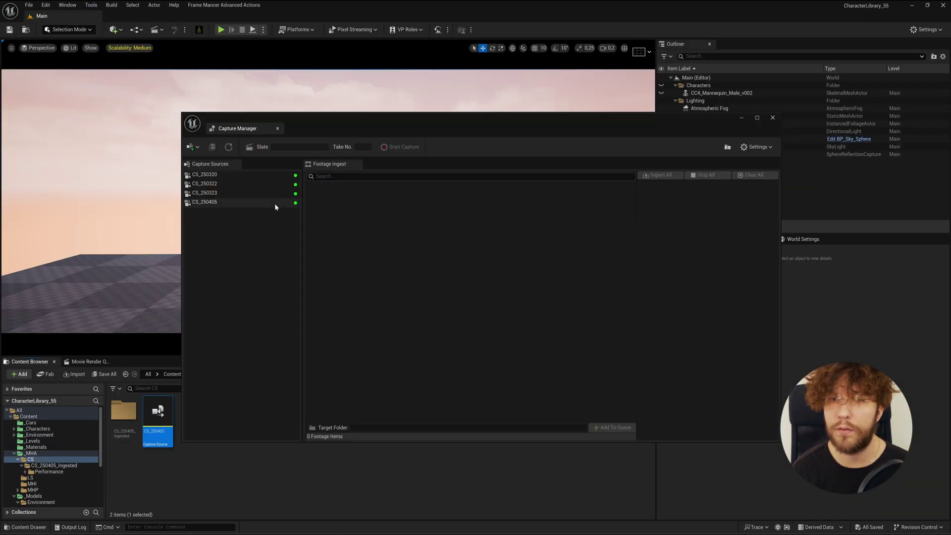
{"action": "left_click", "coordinate": [256, 202]}
{"action": "left_click", "coordinate": [365, 206]}
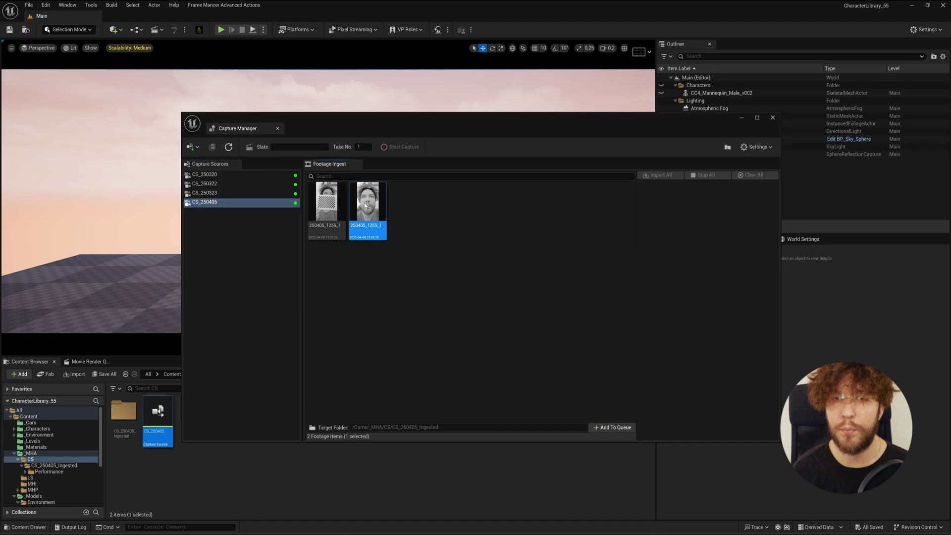
{"action": "left_click", "coordinate": [614, 427]}
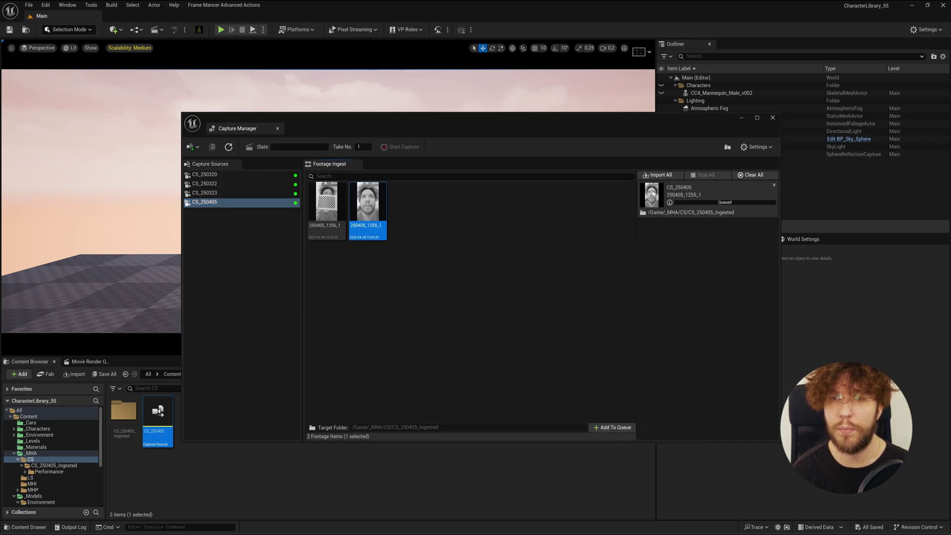
{"action": "left_click", "coordinate": [741, 119]}
Step: Create a MetaHuman Identity named MHI_250405 in the _MHA/MHI content folder
{"action": "left_click", "coordinate": [272, 227]}
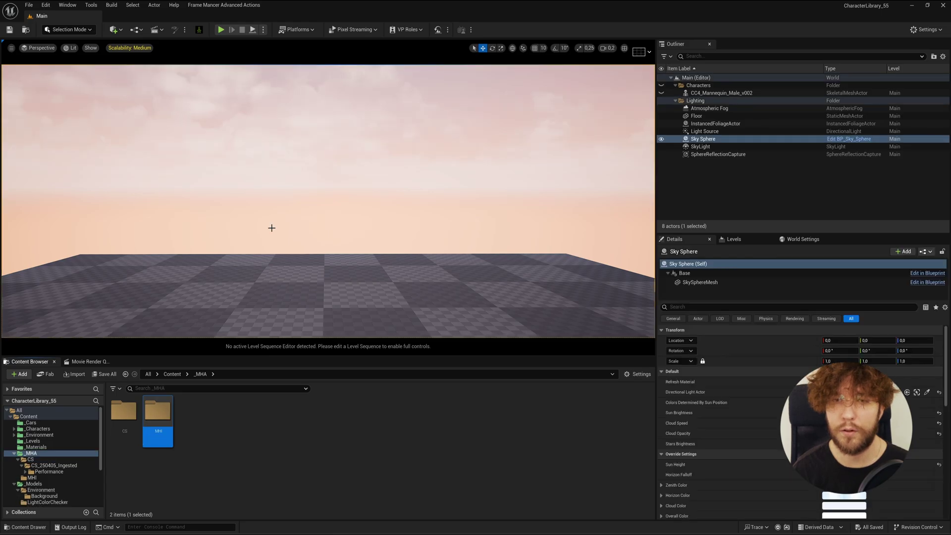
{"action": "right_click", "coordinate": [229, 452]}
{"action": "mouse_move", "coordinate": [298, 350]}
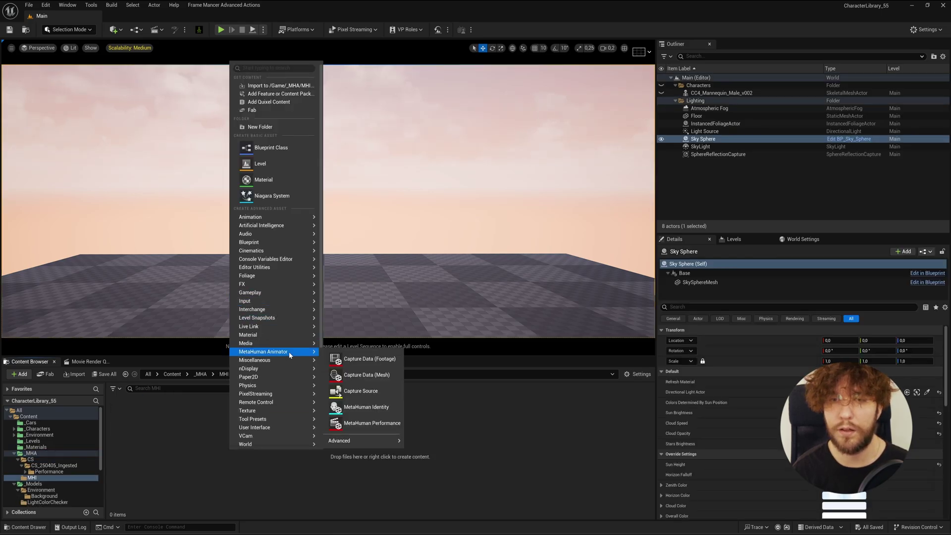
{"action": "left_click", "coordinate": [364, 403]}
{"action": "type", "text": "MHI_250405"}
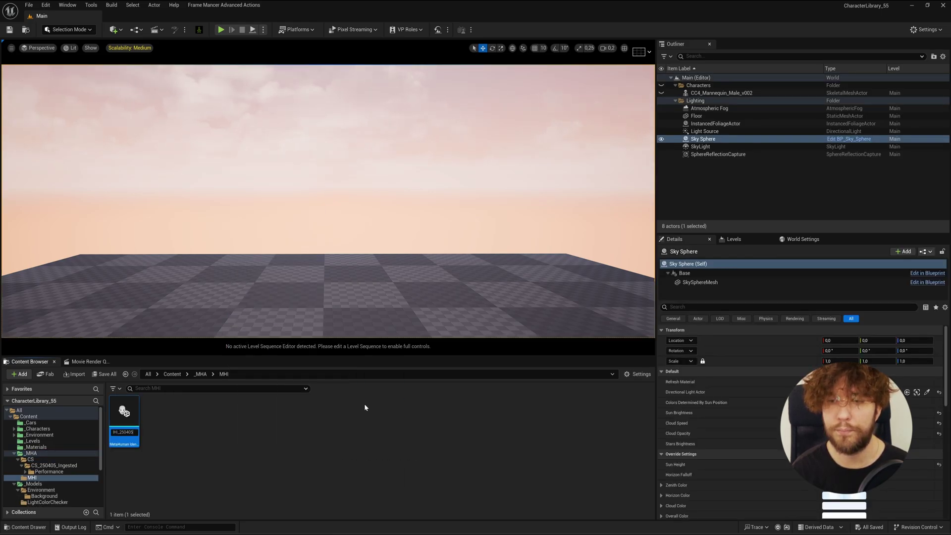
{"action": "key", "text": "Return"}
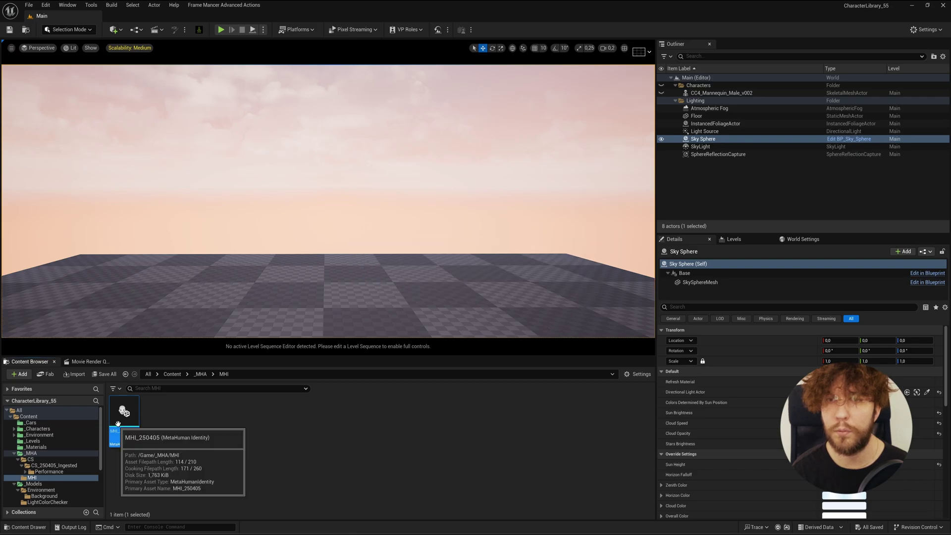
Step: Open MHI_250405 and create its components from the 250405_1255_1 footage capture data
{"action": "double_click", "coordinate": [124, 411]}
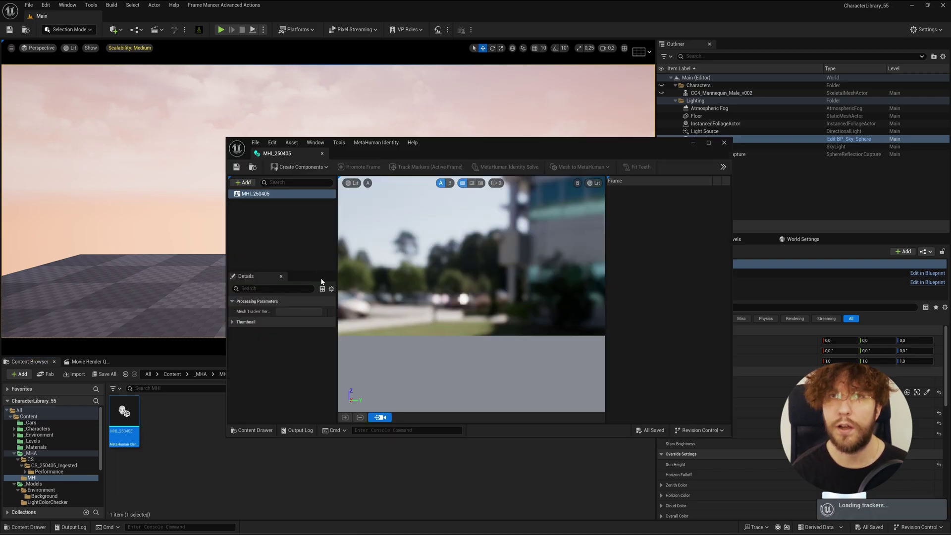
{"action": "left_click", "coordinate": [299, 167]}
{"action": "mouse_move", "coordinate": [295, 198]}
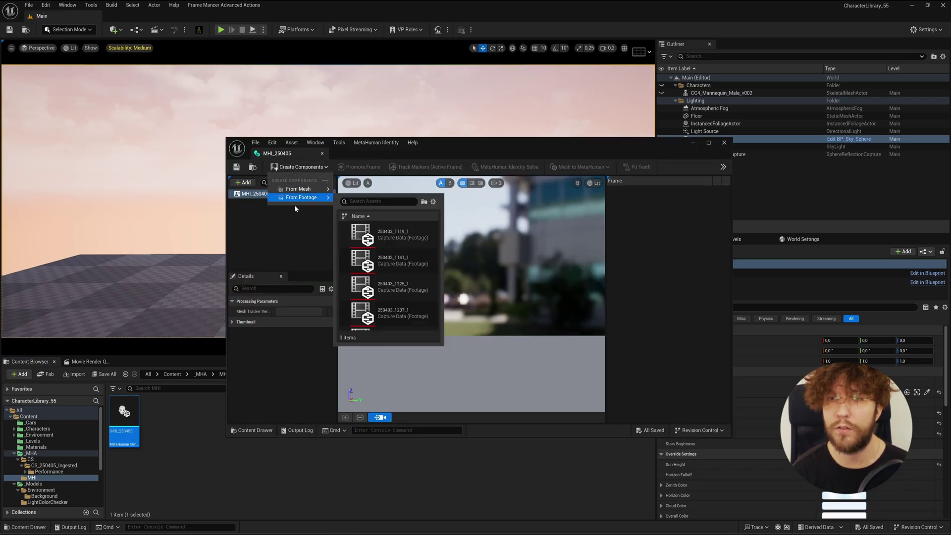
{"action": "left_click", "coordinate": [391, 313]}
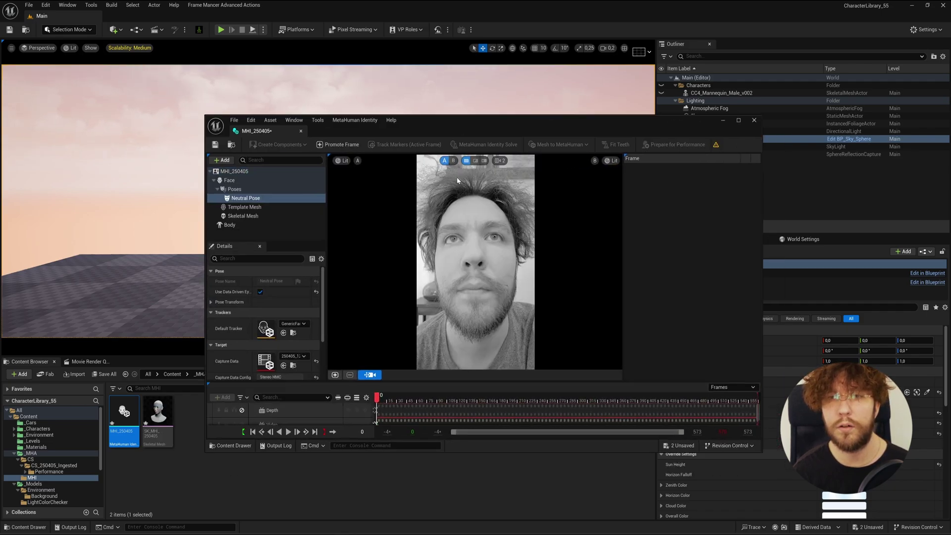
Step: Show the depth mesh in view A and scrub through the footage to examine the depth quality
{"action": "left_click", "coordinate": [351, 161]}
{"action": "left_click", "coordinate": [391, 210]}
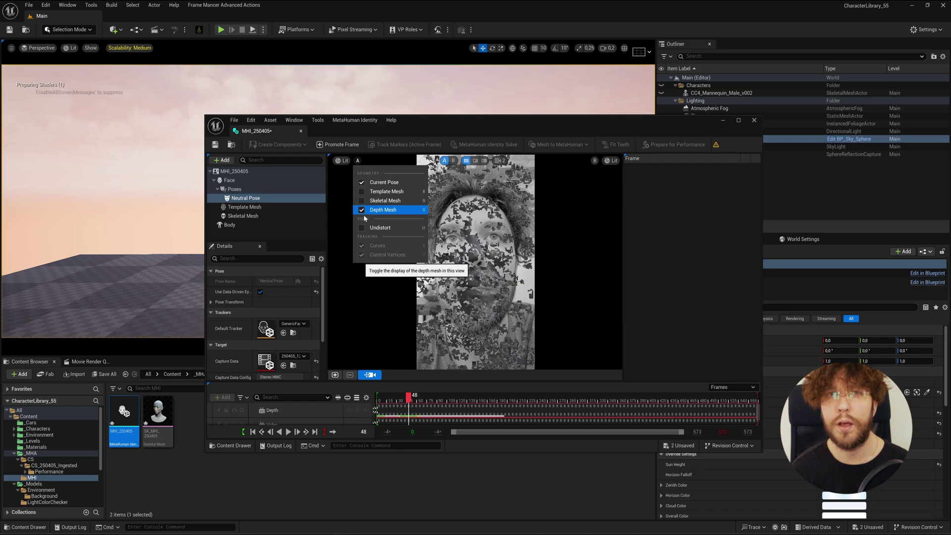
{"action": "left_click", "coordinate": [420, 400]}
{"action": "left_click_drag", "start_coordinate": [420, 400], "coordinate": [426, 400]}
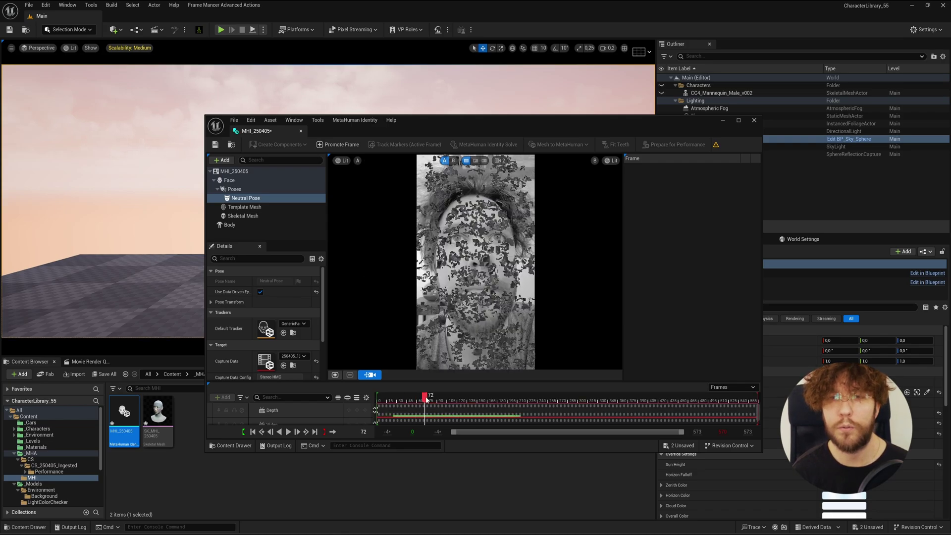
{"action": "left_click_drag", "start_coordinate": [426, 399], "coordinate": [528, 403]}
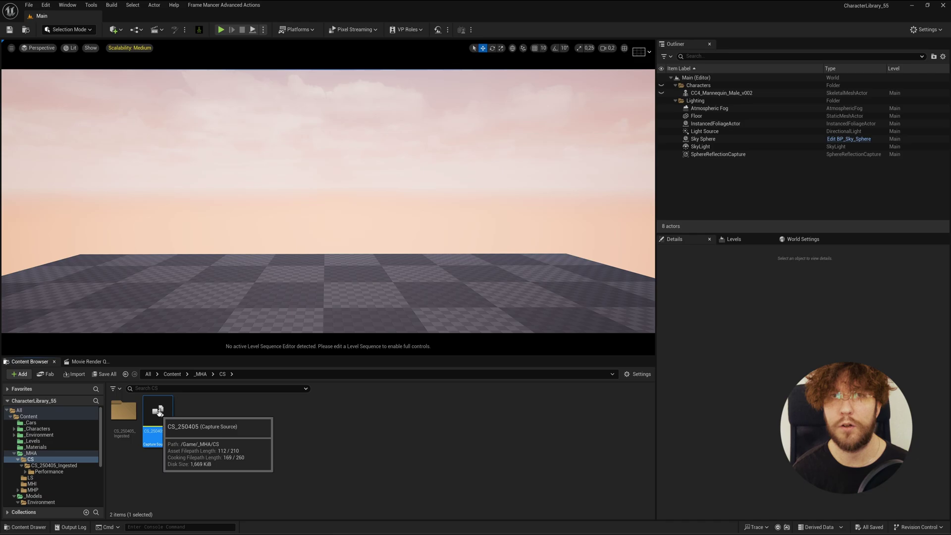
Step: In the CS_250405 capture source, set Min Distance to 2, Max Distance to 40 and Depth Resolution to Quarter
{"action": "double_click", "coordinate": [159, 413]}
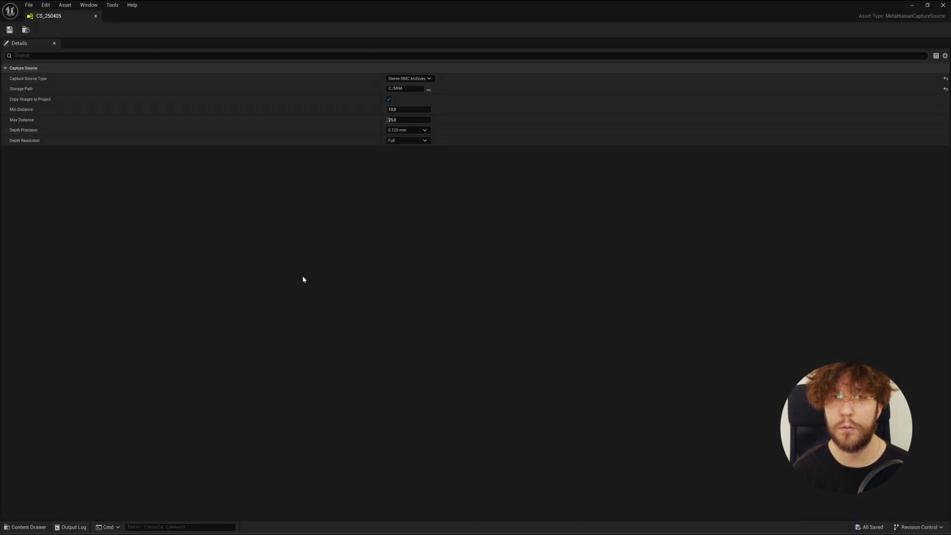
{"action": "left_click", "coordinate": [411, 109]}
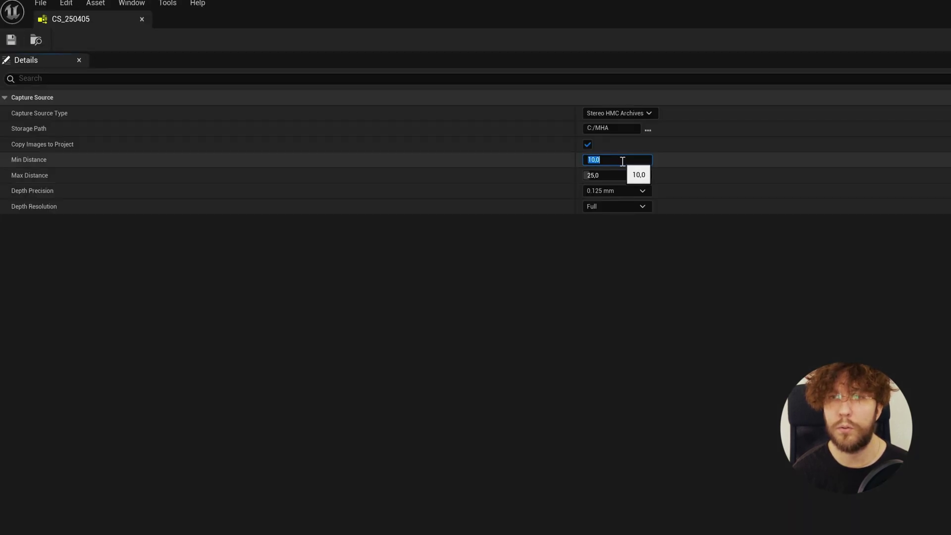
{"action": "type", "text": "2"}
{"action": "key", "text": "Return"}
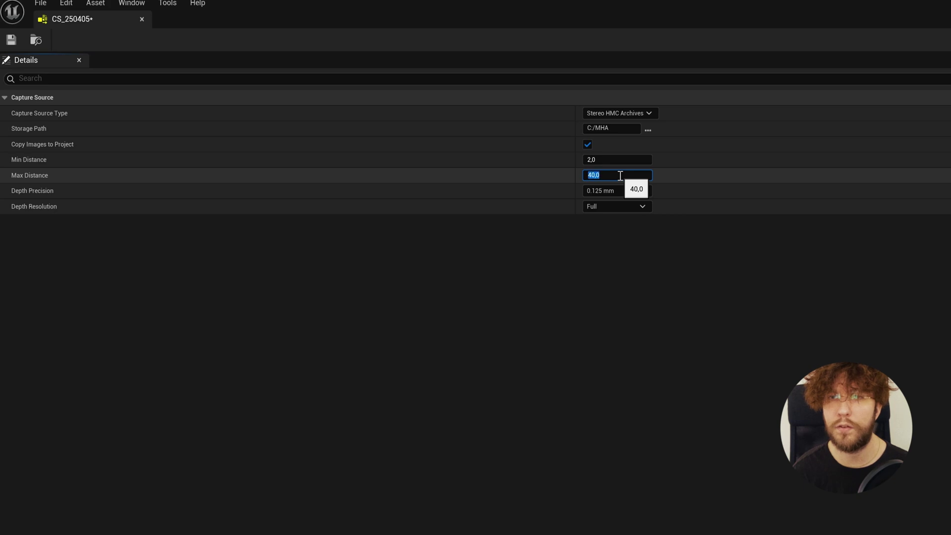
{"action": "left_click", "coordinate": [600, 207]}
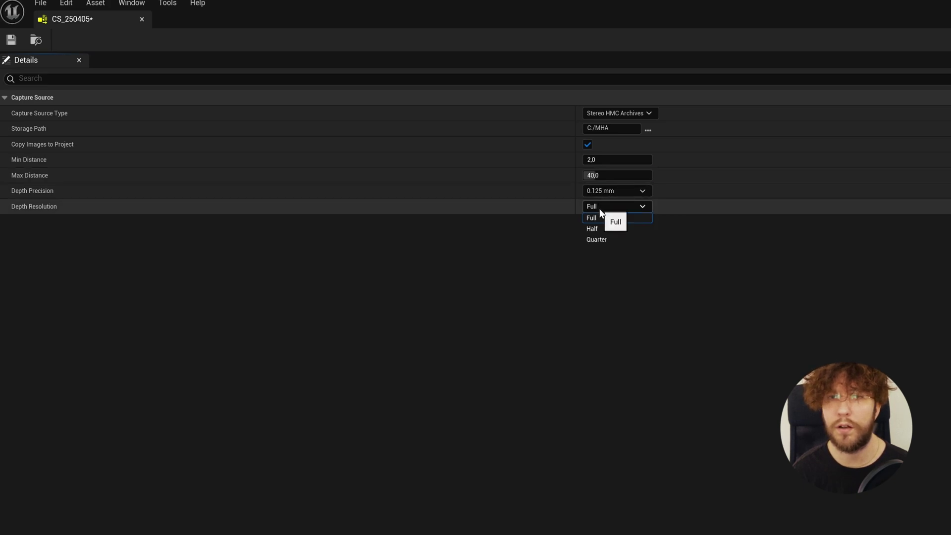
{"action": "left_click", "coordinate": [600, 239]}
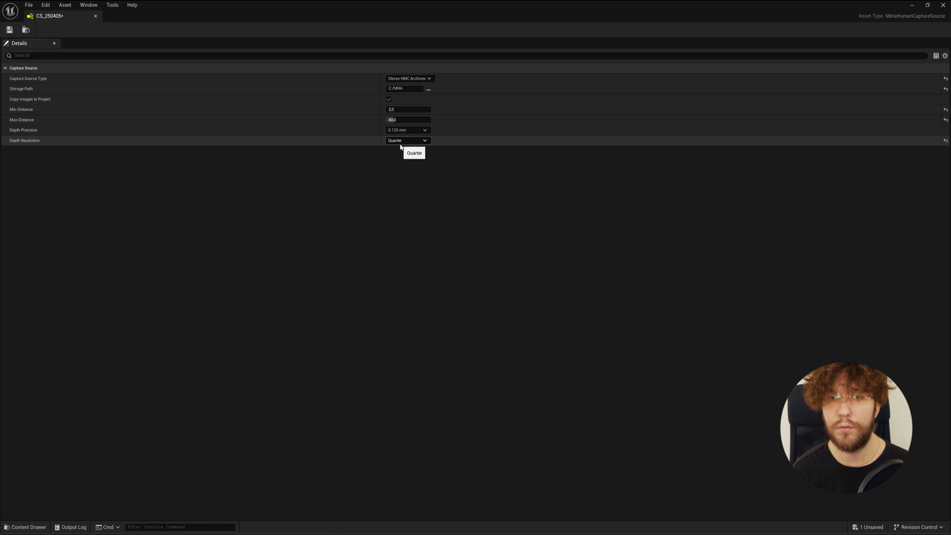
{"action": "left_click", "coordinate": [95, 16]}
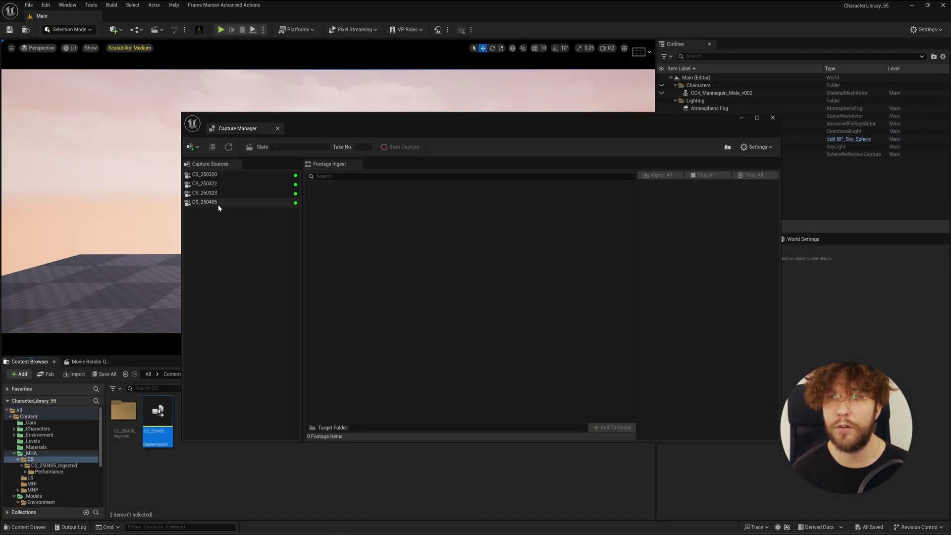
Step: In Capture Manager, queue take 250405_1255_1 from CS_250405 again and import it
{"action": "left_click", "coordinate": [218, 203]}
{"action": "left_click", "coordinate": [370, 208]}
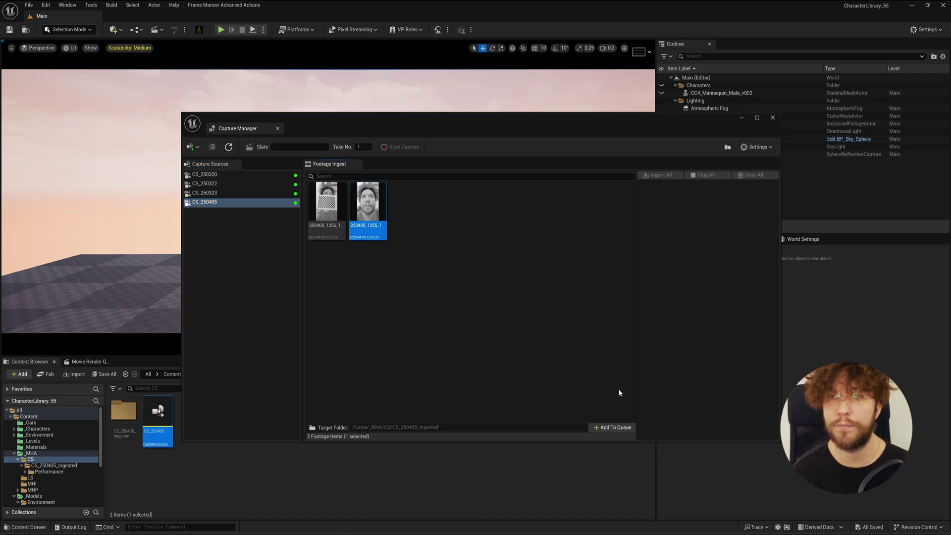
{"action": "left_click", "coordinate": [613, 429]}
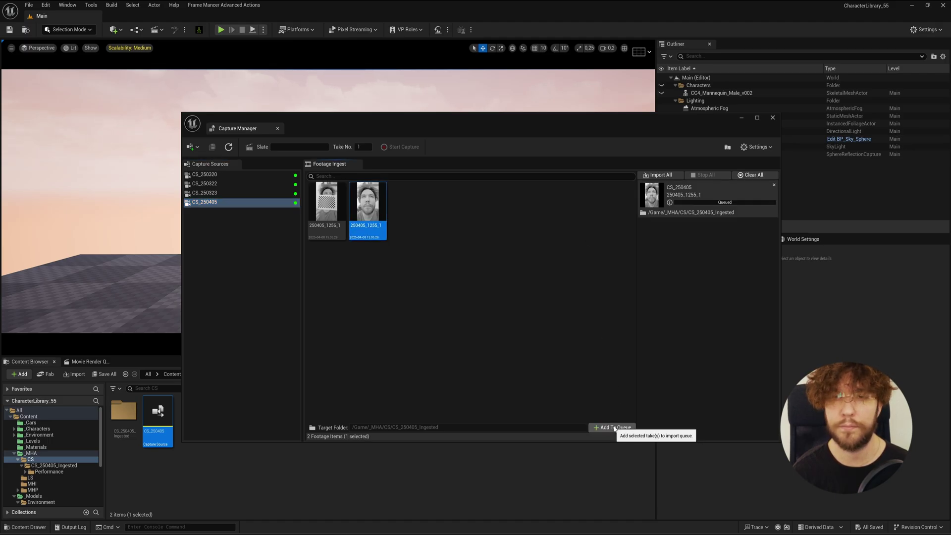
{"action": "left_click", "coordinate": [659, 174]}
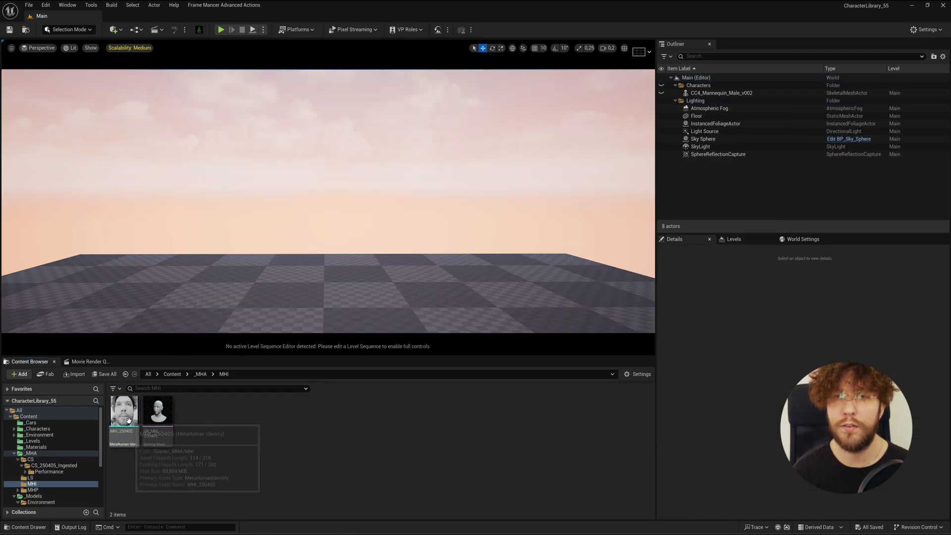
Step: Open the MHI_250405 identity and promote frame 16 of the footage for the neutral pose
{"action": "double_click", "coordinate": [124, 410]}
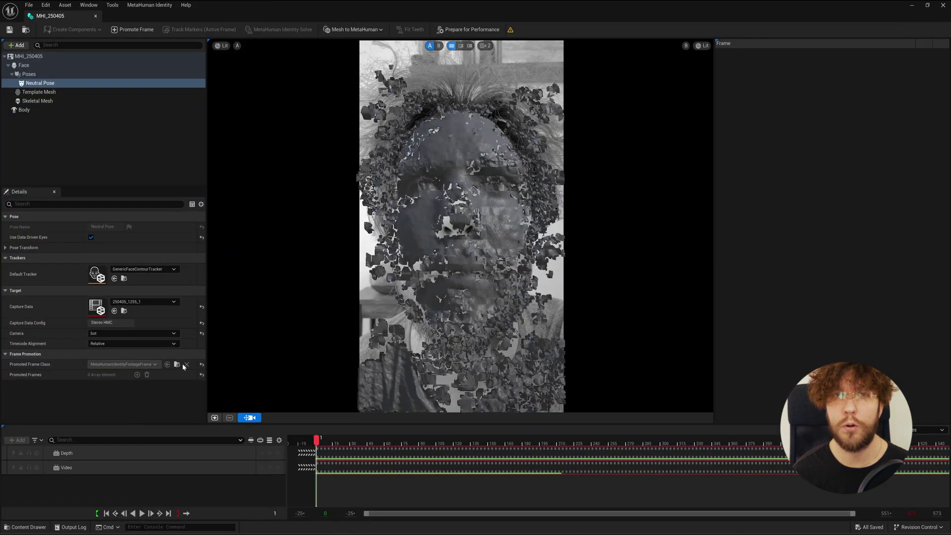
{"action": "mouse_move", "coordinate": [325, 442]}
{"action": "left_mouse_down"}
{"action": "mouse_move", "coordinate": [360, 445]}
{"action": "mouse_move", "coordinate": [335, 446]}
{"action": "left_mouse_up"}
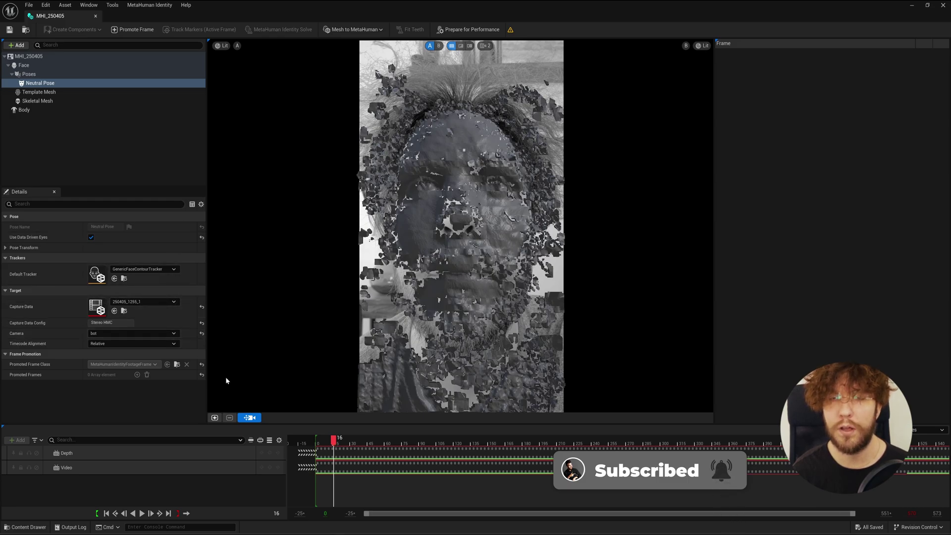
{"action": "left_click", "coordinate": [214, 418]}
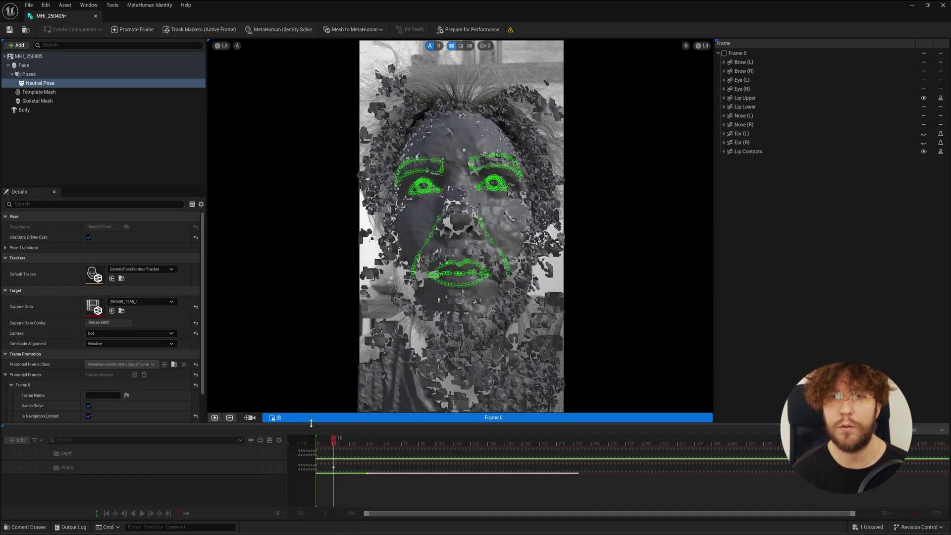
Step: Return to free navigation and promote frames 105 and 162, where the head is turned, for the neutral pose
{"action": "left_click", "coordinate": [246, 418]}
{"action": "left_click_drag", "start_coordinate": [335, 446], "coordinate": [436, 452]}
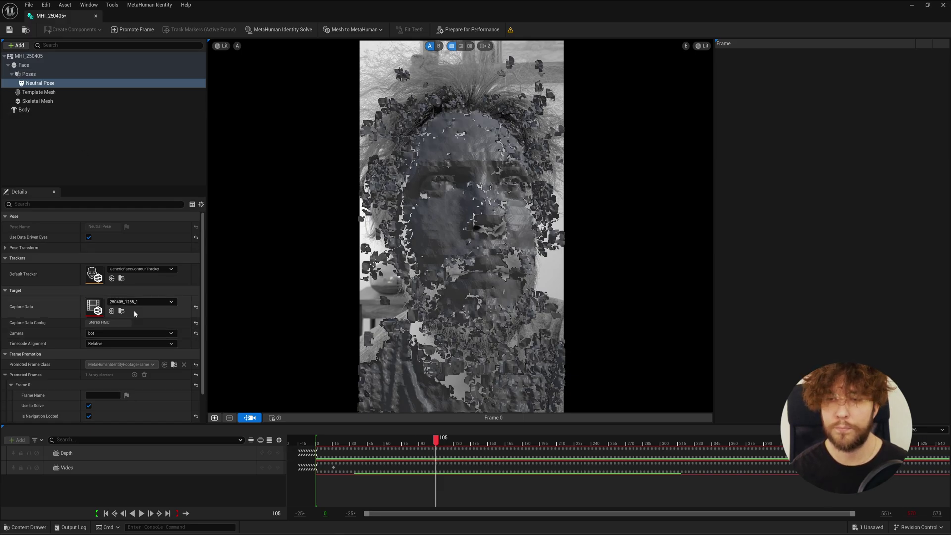
{"action": "left_click", "coordinate": [214, 417]}
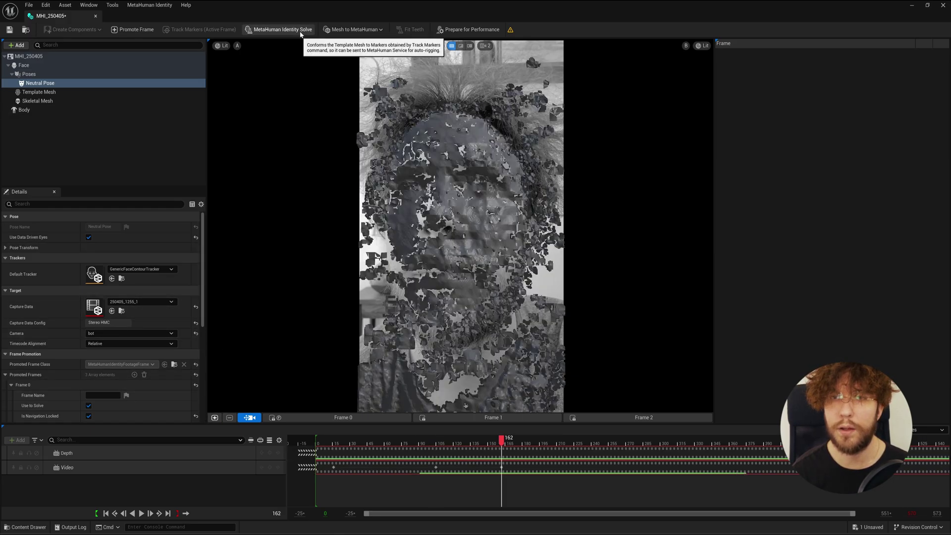
Step: Solve the MHI_250405 identity and auto-rig it with the body selected, creating the skeletal mesh only
{"action": "left_click", "coordinate": [300, 33]}
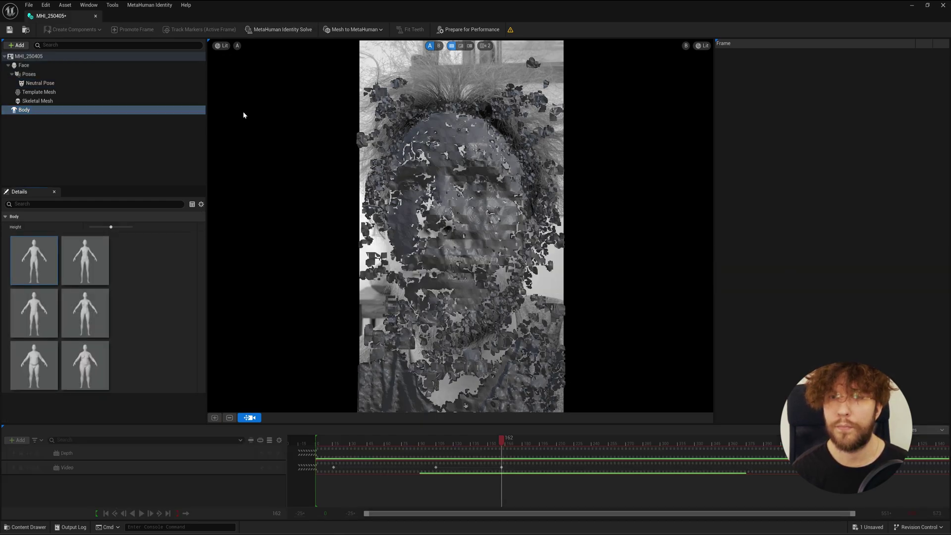
{"action": "left_click", "coordinate": [387, 31]}
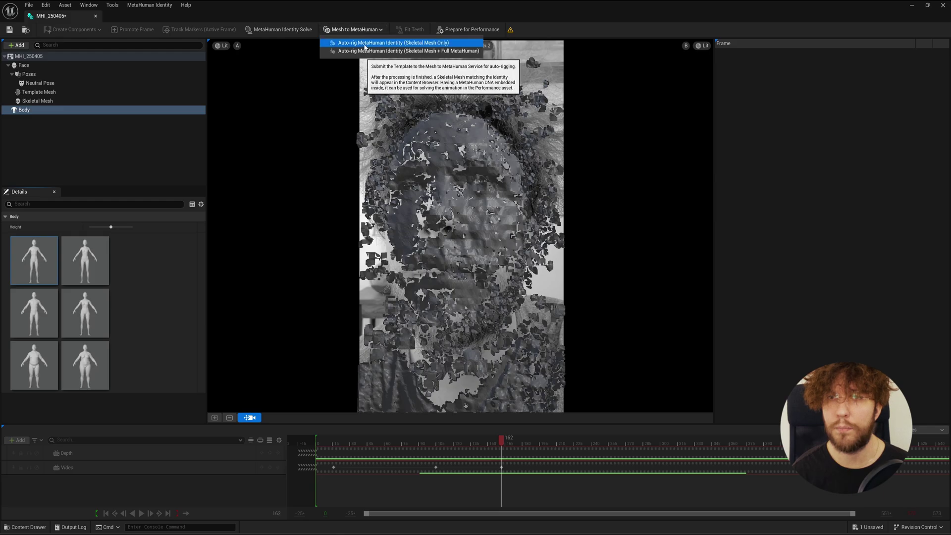
{"action": "left_click", "coordinate": [377, 35]}
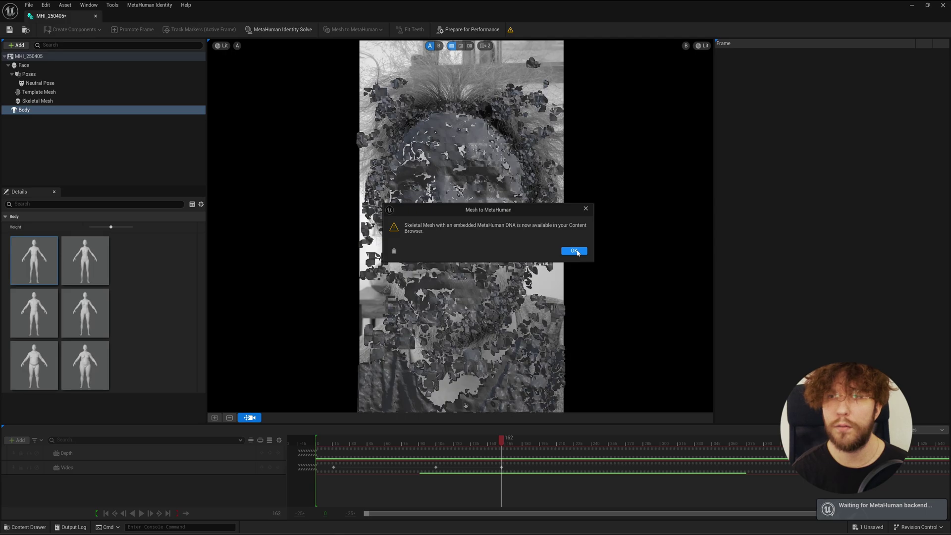
{"action": "left_click", "coordinate": [574, 251]}
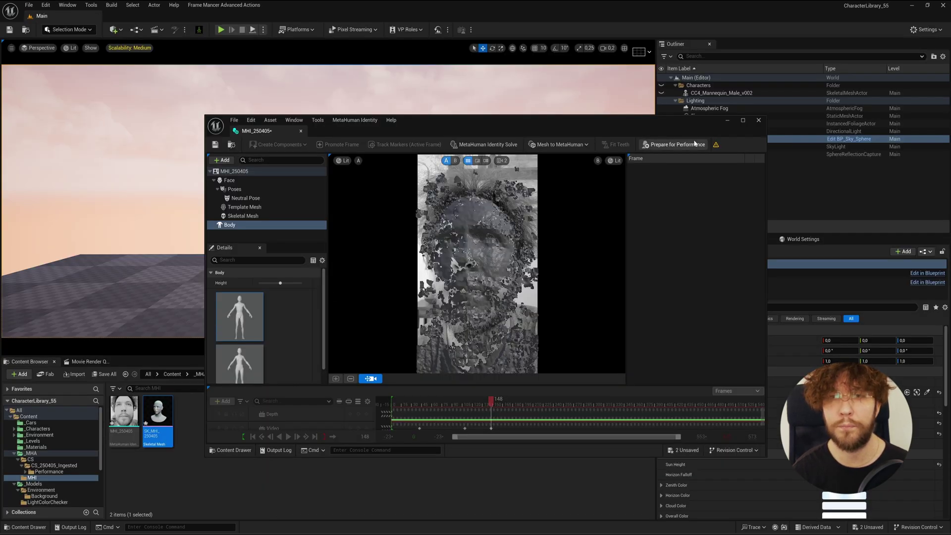
Step: Prepare the MHI_250405 identity for performance
{"action": "mouse_move", "coordinate": [716, 147]}
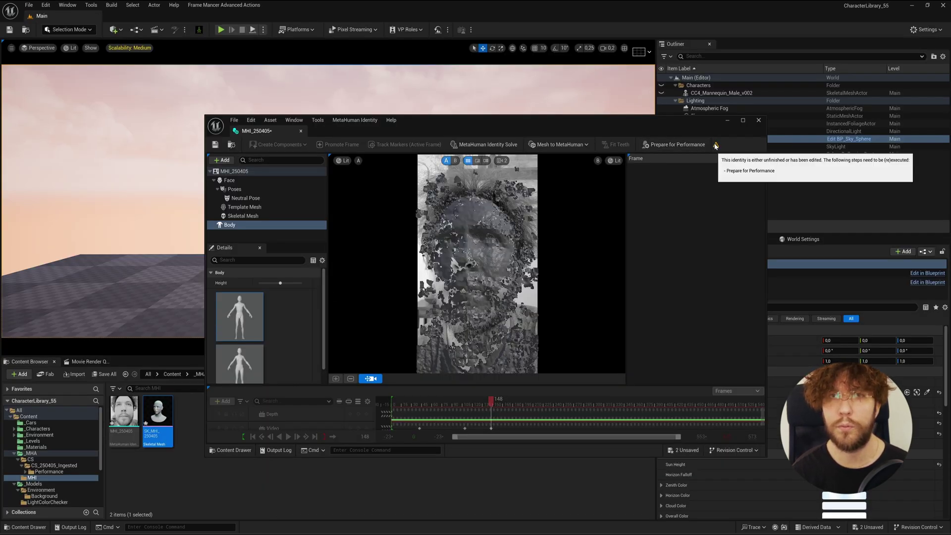
{"action": "left_click", "coordinate": [668, 146]}
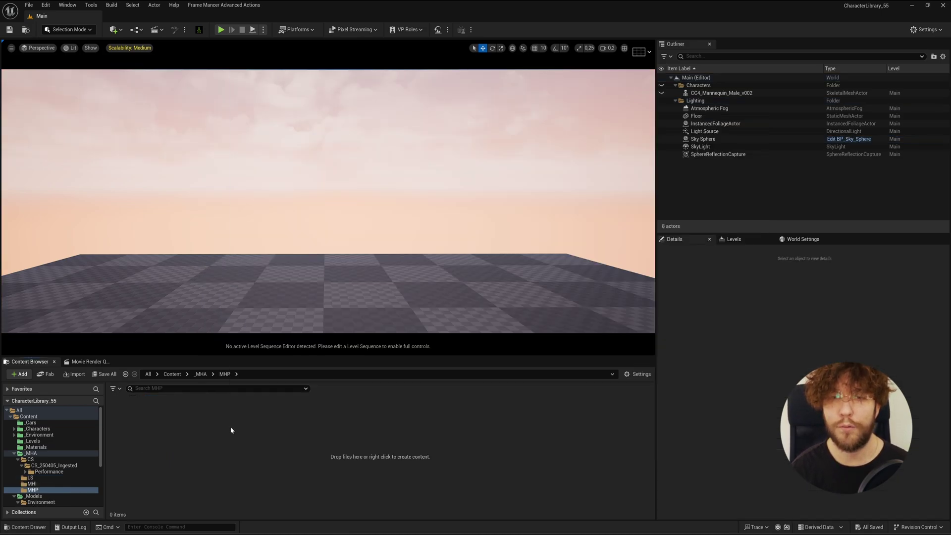
Step: In the MHP folder, create a MetaHuman Performance asset named MHP_250405_TK001
{"action": "right_click", "coordinate": [230, 426]}
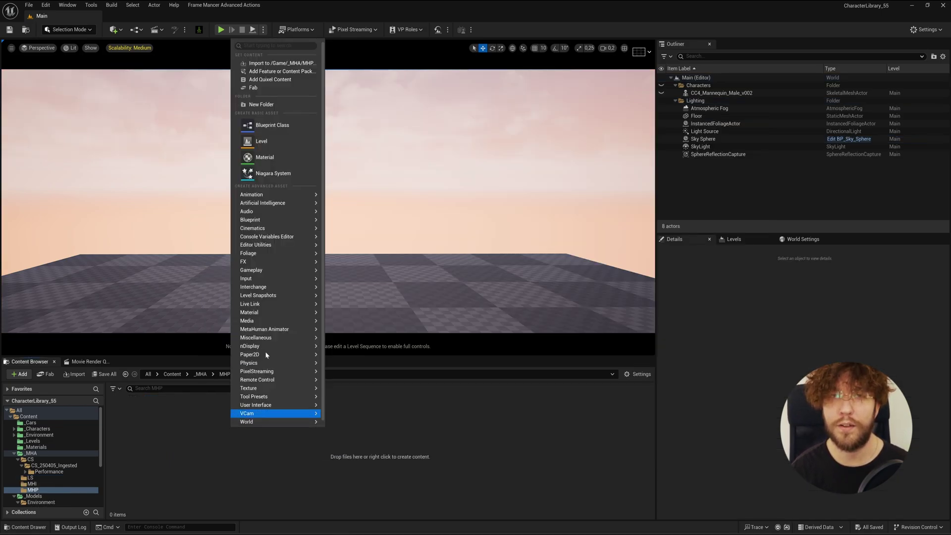
{"action": "mouse_move", "coordinate": [277, 330]}
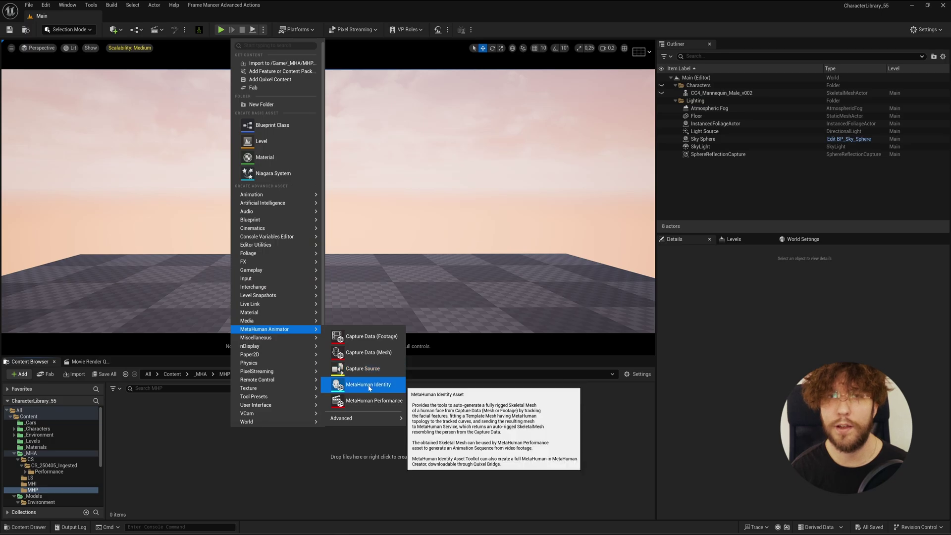
{"action": "left_click", "coordinate": [371, 401]}
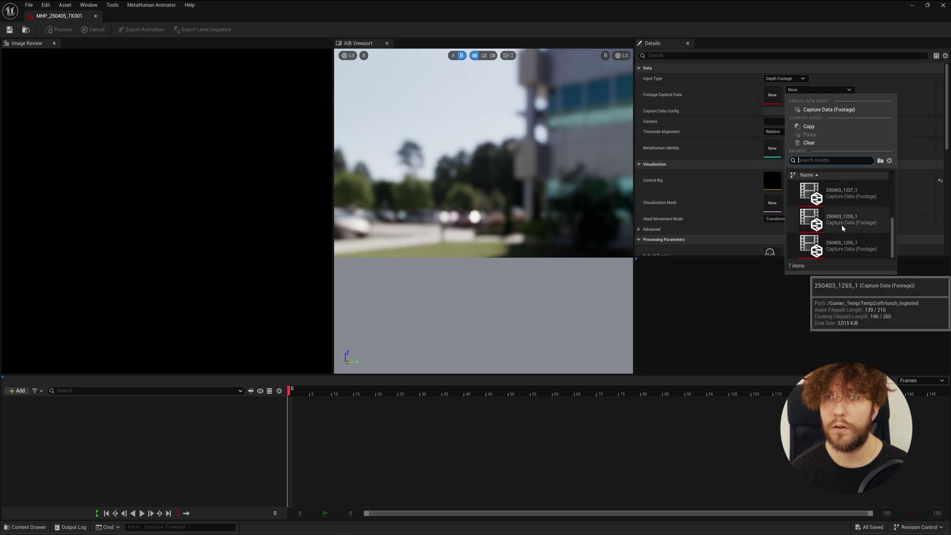
Step: Assign footage 250405_1255_1 and identity MHI_250405 to the performance, using the top camera
{"action": "left_click", "coordinate": [847, 247]}
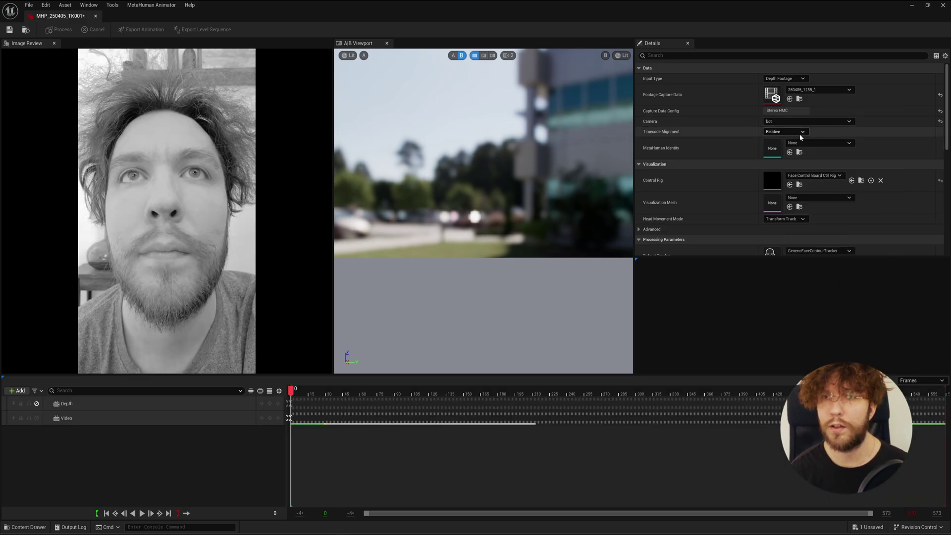
{"action": "left_click", "coordinate": [790, 152]}
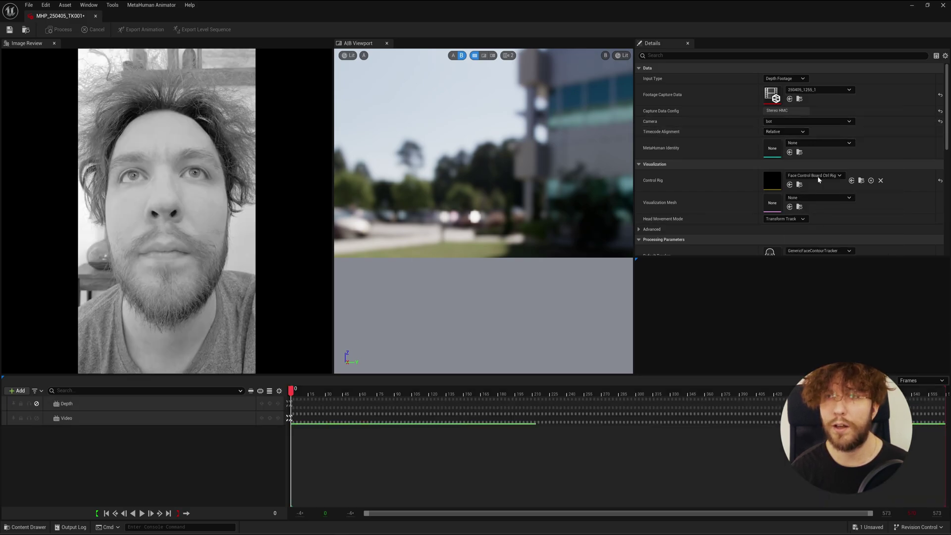
{"action": "left_click", "coordinate": [778, 121]}
{"action": "left_click", "coordinate": [772, 138]}
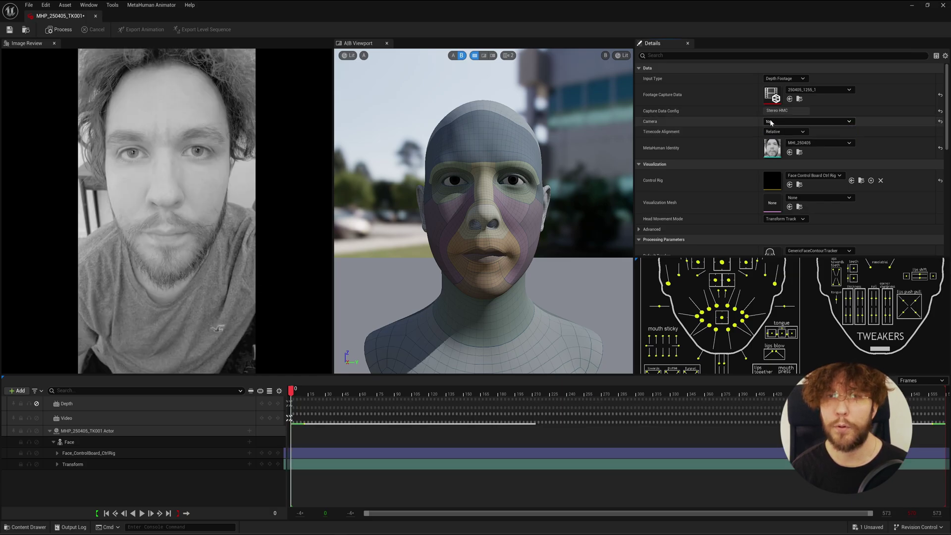
{"action": "left_click", "coordinate": [771, 122]}
{"action": "left_click", "coordinate": [771, 131]}
Step: Enable Skip Diagnostics, process the performance and review the solved face animation
{"action": "scroll", "coordinate": [760, 198], "scroll_direction": "down", "scroll_amount": 5}
{"action": "left_click", "coordinate": [766, 209]}
{"action": "left_click", "coordinate": [57, 30]}
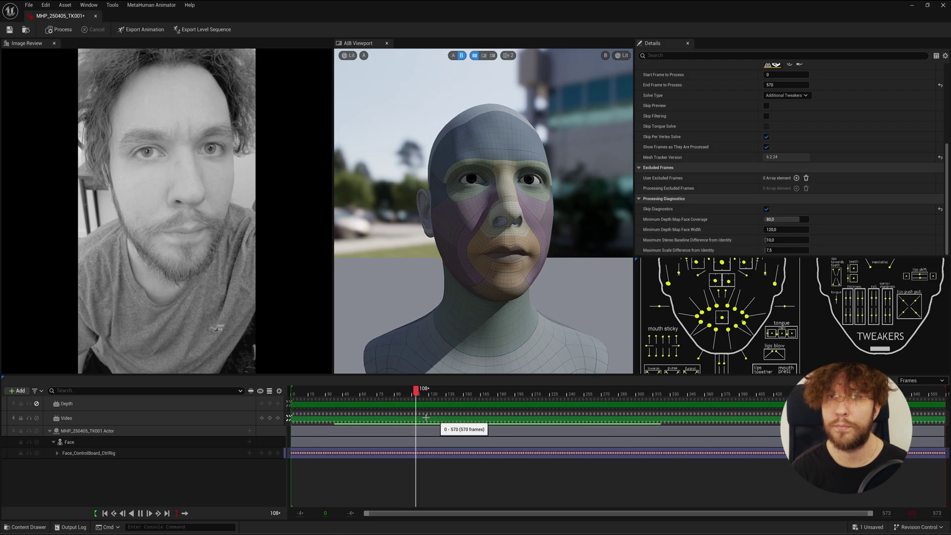
{"action": "key", "text": "space"}
{"action": "left_click", "coordinate": [577, 389]}
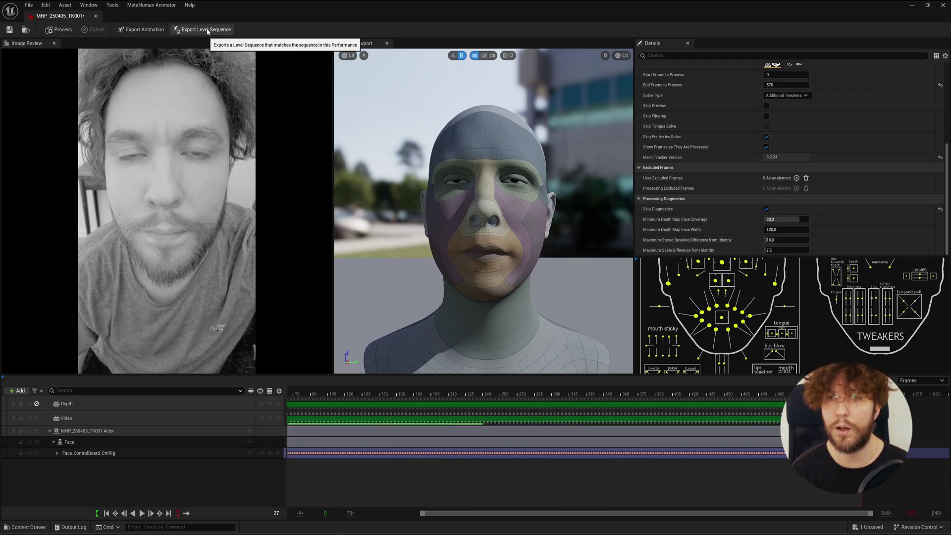
Step: Export the performance as level sequence LS_250405_TK001, covering the whole sequence with image plane, camera and control rig tracks
{"action": "left_click", "coordinate": [207, 30]}
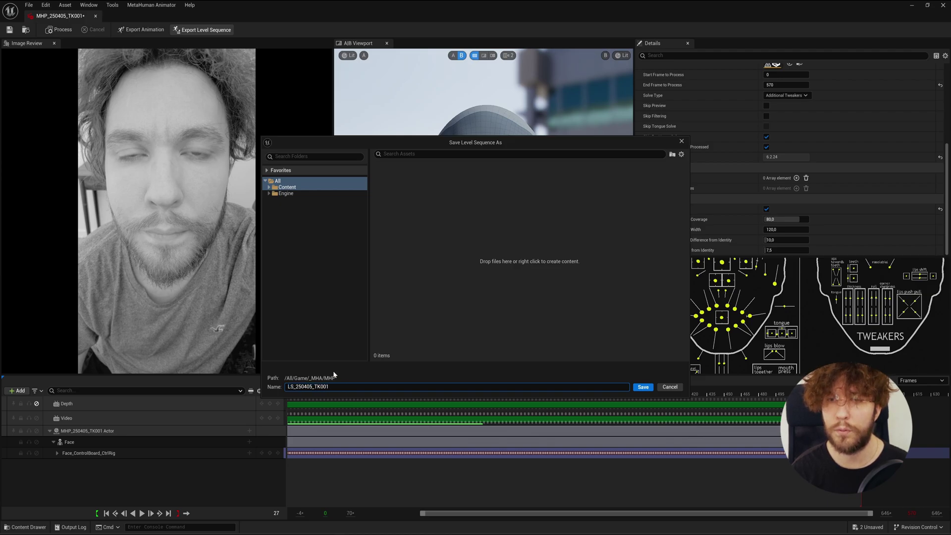
{"action": "left_click", "coordinate": [643, 387]}
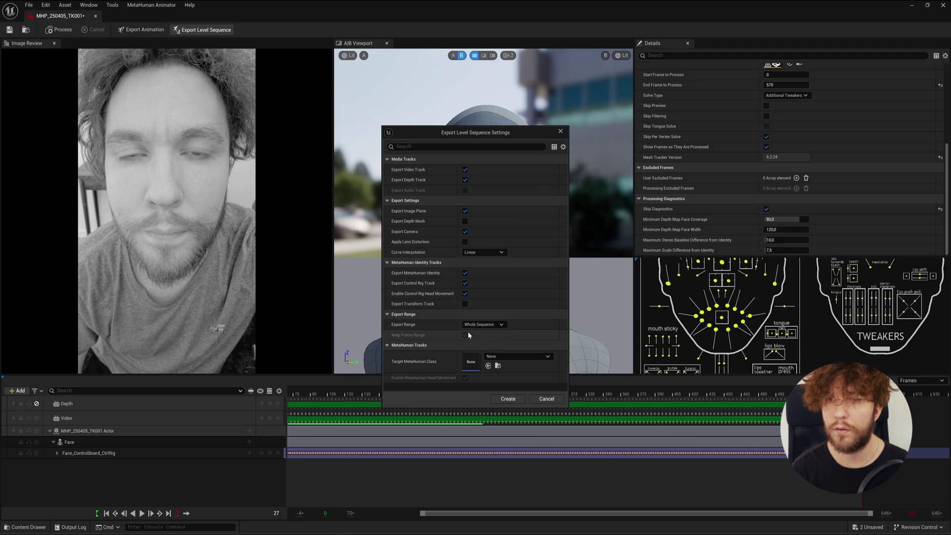
{"action": "left_click", "coordinate": [507, 399]}
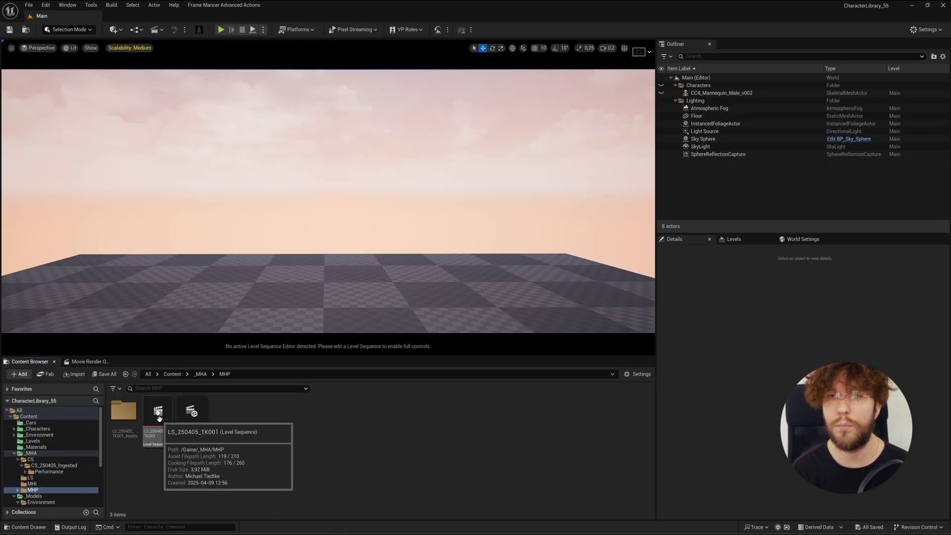
Step: Open LS_250405_TK001, lock the viewport to the camera cuts and play back the face animation
{"action": "left_click", "coordinate": [159, 417]}
{"action": "double_click", "coordinate": [159, 417]}
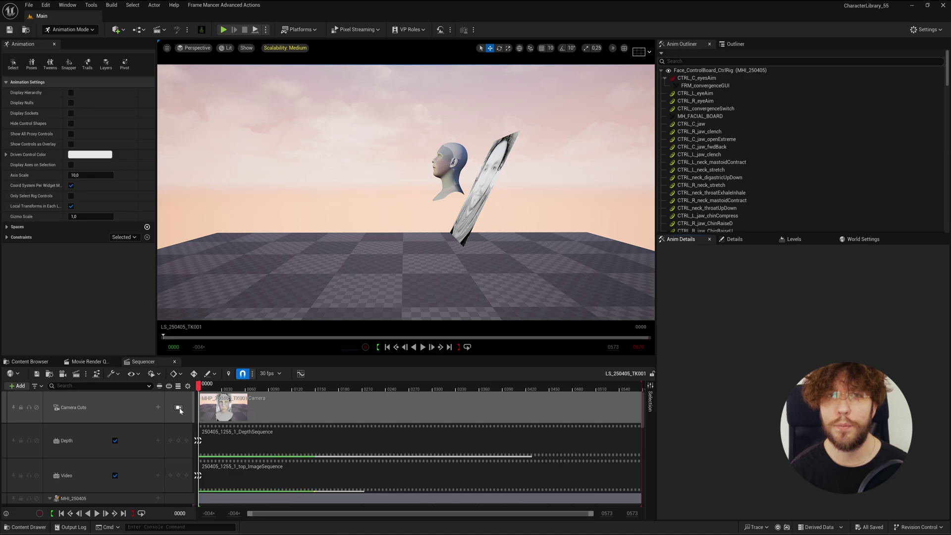
{"action": "left_click", "coordinate": [179, 407]}
{"action": "left_click", "coordinate": [423, 347]}
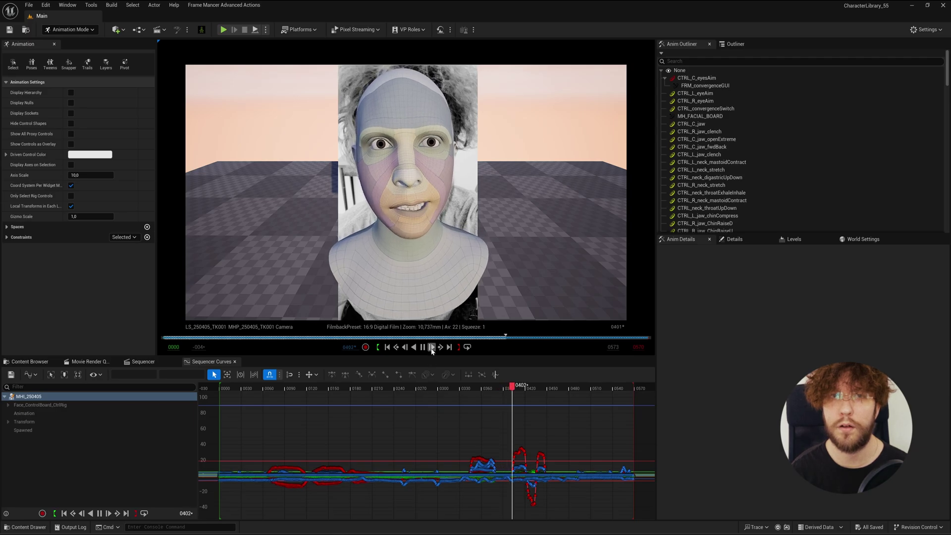
{"action": "left_click", "coordinate": [422, 346]}
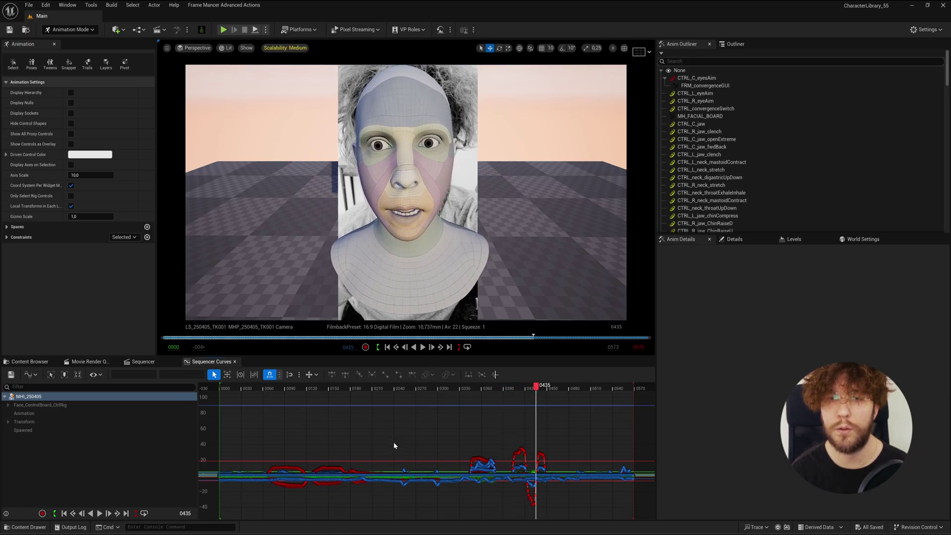
Step: Filter all MHI_250405 curve keys with a highpass Fourier Transform (FFT) at cutoff frequency 0.7 and play back the result
{"action": "key", "text": "ctrl+a"}
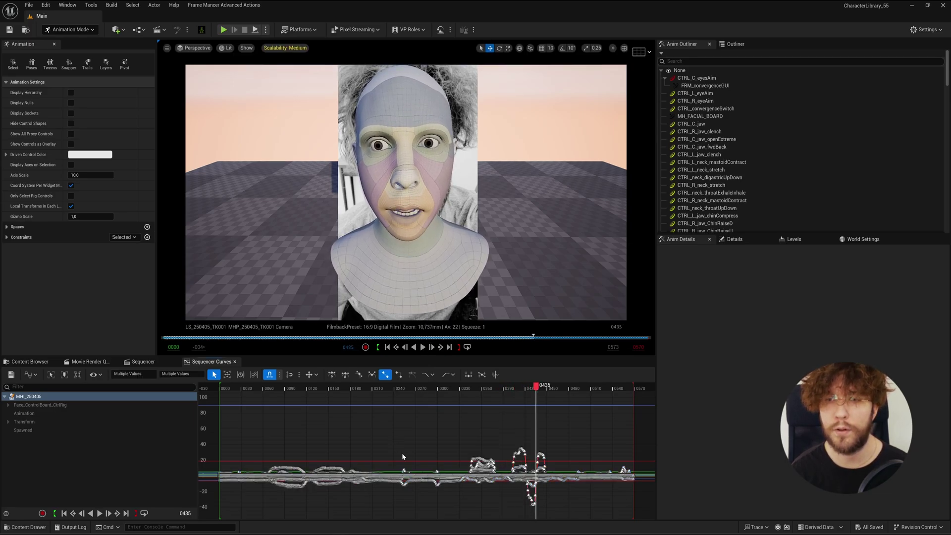
{"action": "right_click", "coordinate": [424, 475]}
{"action": "left_click", "coordinate": [482, 459]}
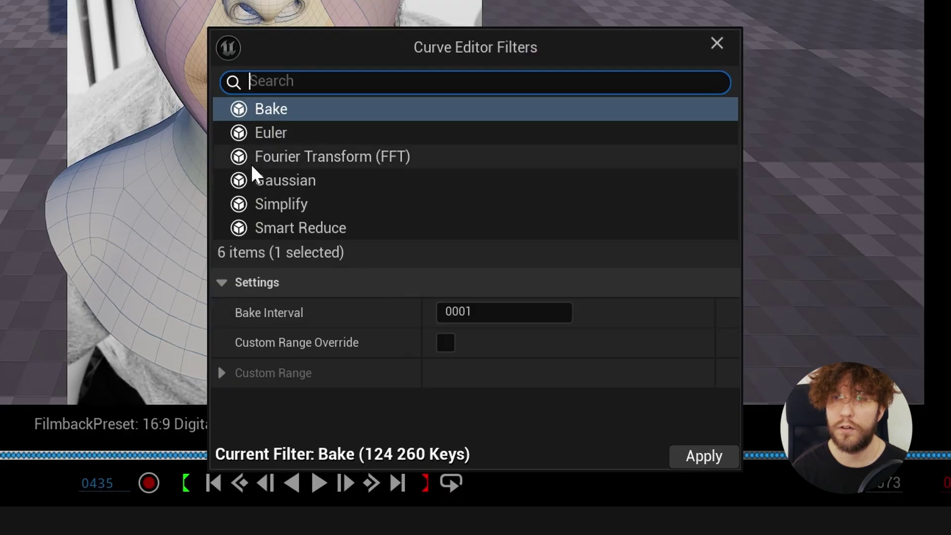
{"action": "left_click", "coordinate": [285, 158]}
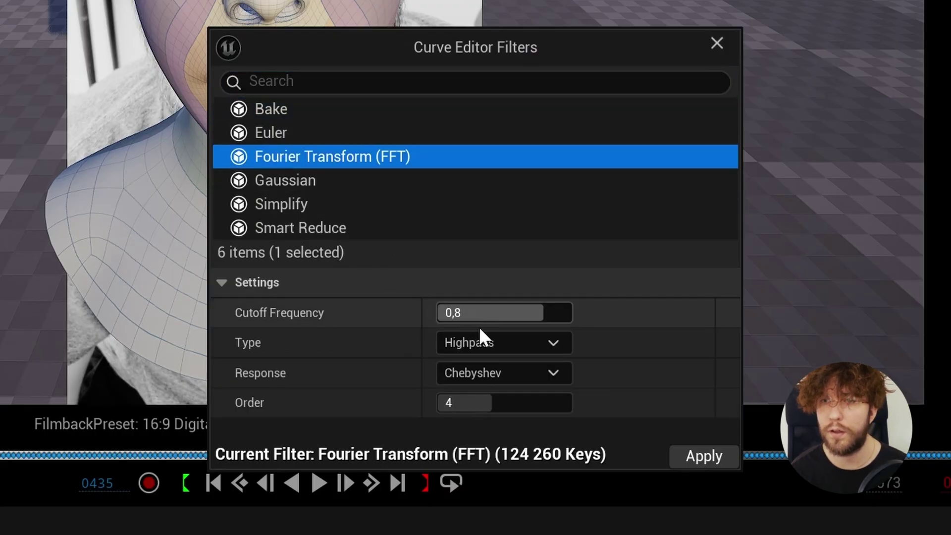
{"action": "left_click", "coordinate": [505, 316]}
{"action": "left_click", "coordinate": [513, 319]}
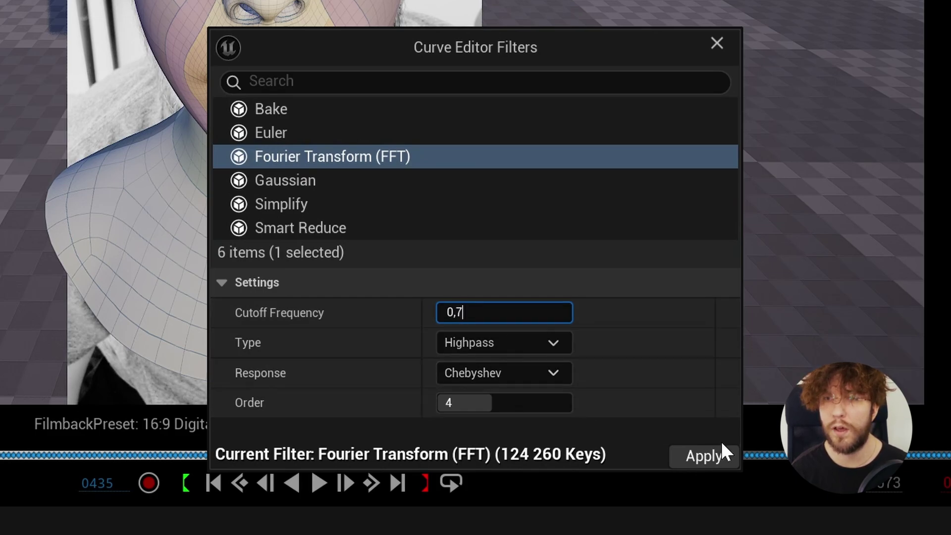
{"action": "left_click", "coordinate": [713, 454]}
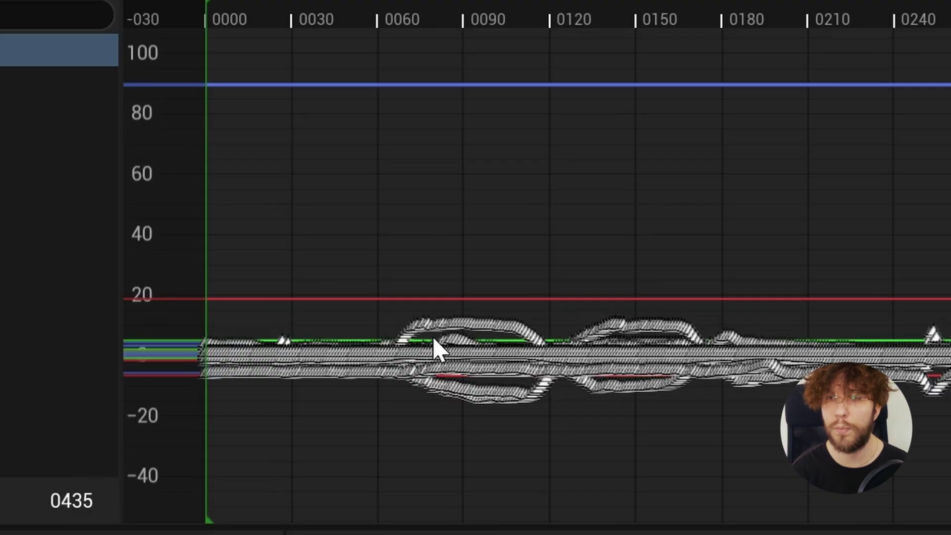
{"action": "mouse_move", "coordinate": [435, 348]}
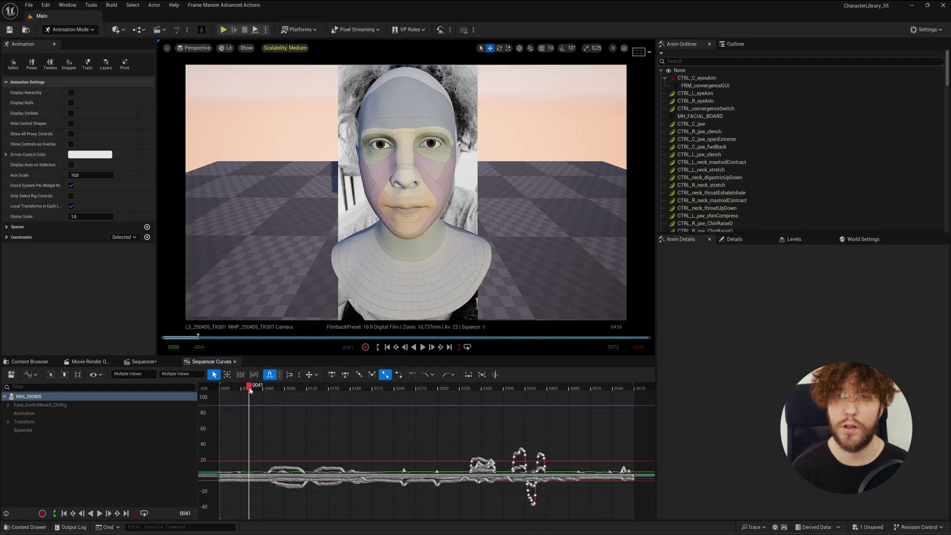
{"action": "key", "text": "space"}
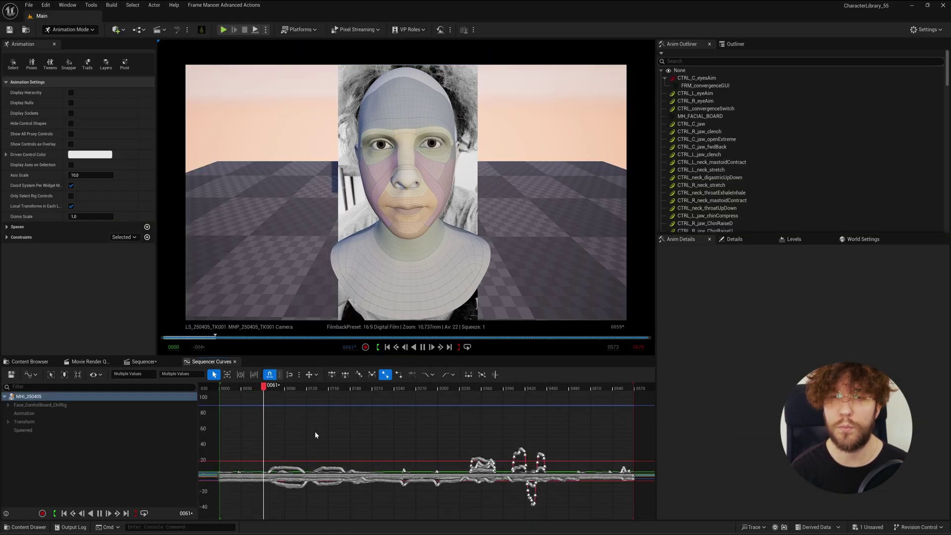